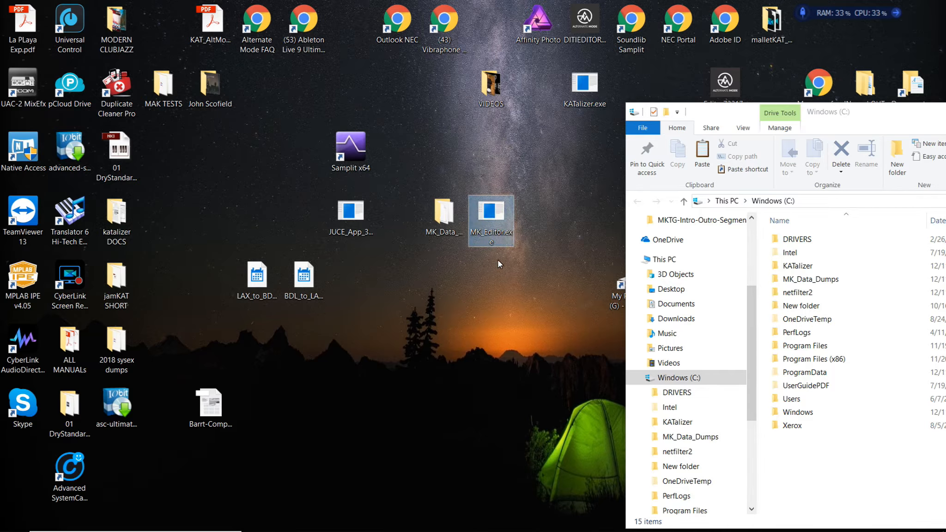
Reposition the MK_Data_Dumps folder on the desktop beside Samplit x64 and check the contents of the MK_Data_Dumps folder on drive C.
click(443, 213)
drag(443, 214, 446, 153)
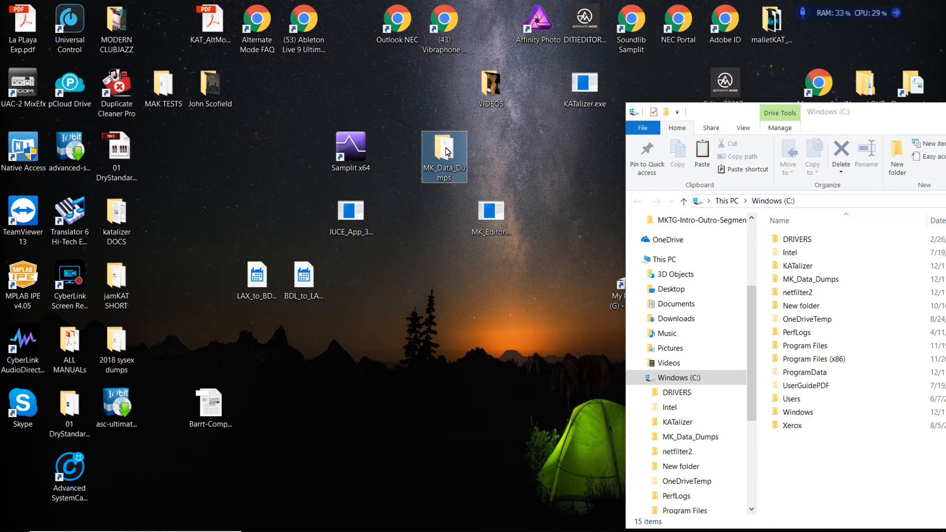
double_click(815, 280)
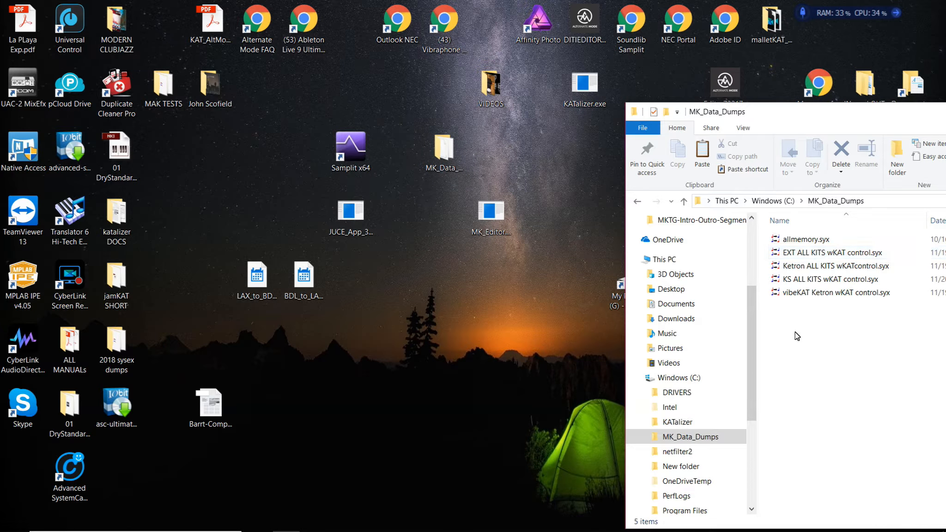
click(637, 202)
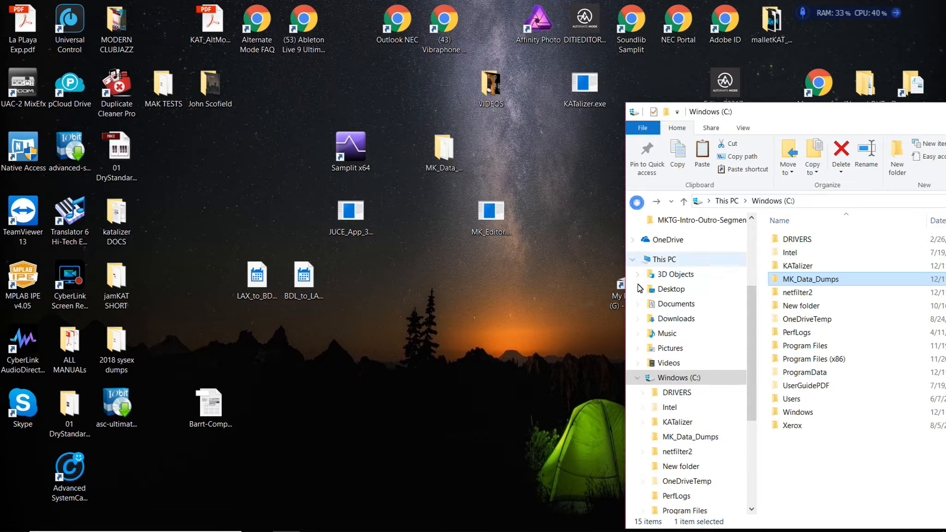
Launch MK_Editor from the desktop and compare its SysEx file list with the MK_Data_Dumps folder on drive C.
double_click(492, 220)
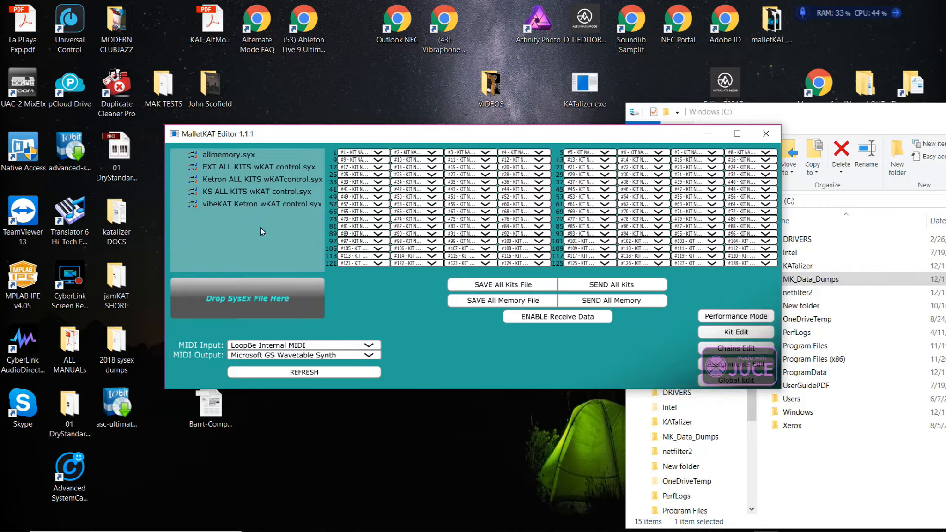
double_click(812, 279)
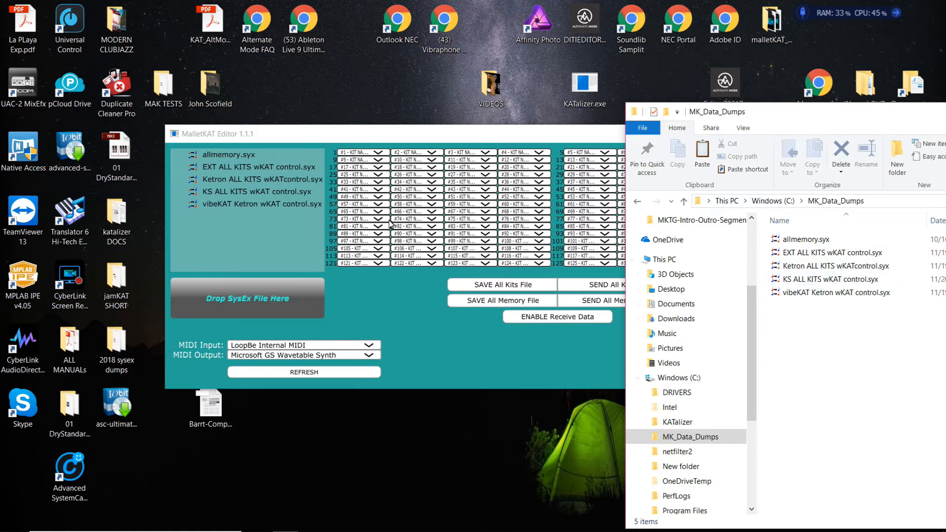
drag(889, 113, 603, 143)
click(872, 141)
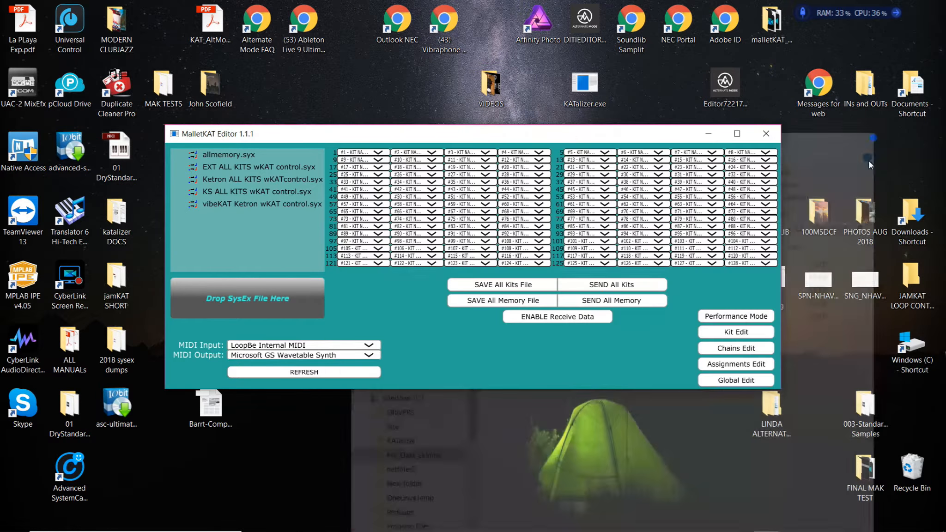
Enlarge the MalletKAT Editor window and load Ketron ALL KITS wKATcontrol.syx into the SysEx drop area.
drag(512, 137, 435, 46)
drag(703, 299, 847, 427)
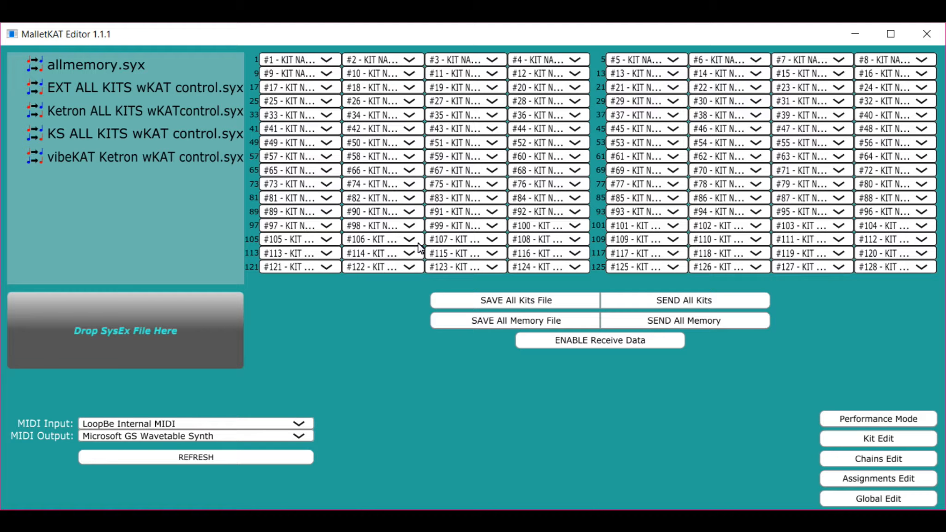
click(105, 90)
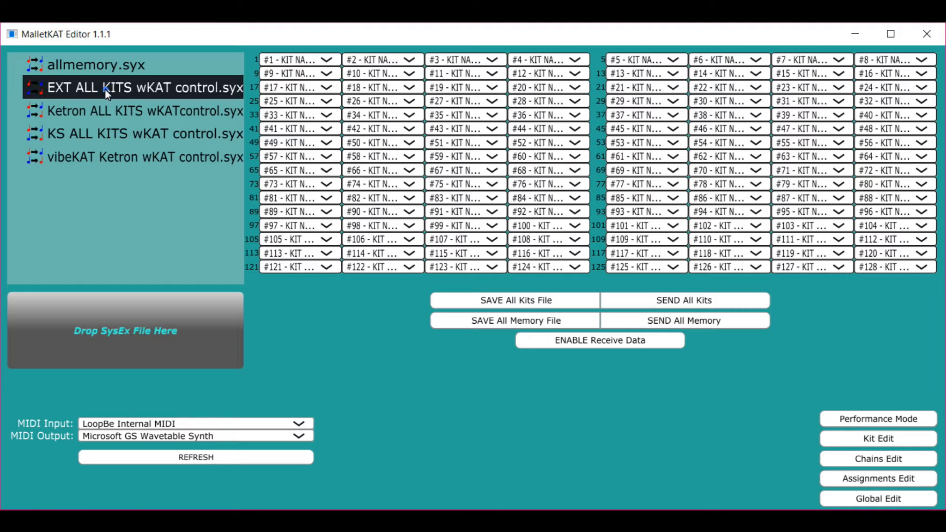
click(105, 110)
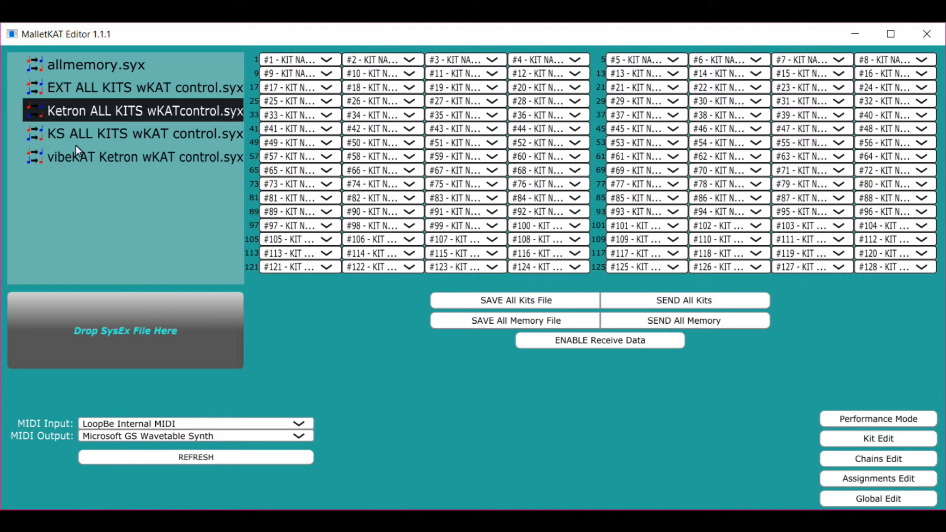
drag(40, 112, 83, 331)
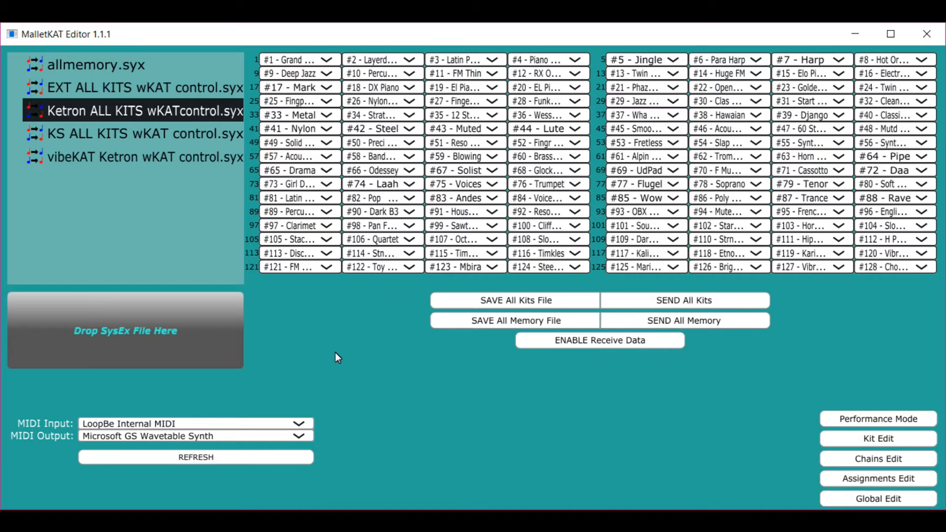
Assign #12 RX Operator to kit slot 1, #18 DX Piano to slot 11, #41 Nylon to slot 36 and #54 Slap Bass to slot 58.
click(324, 60)
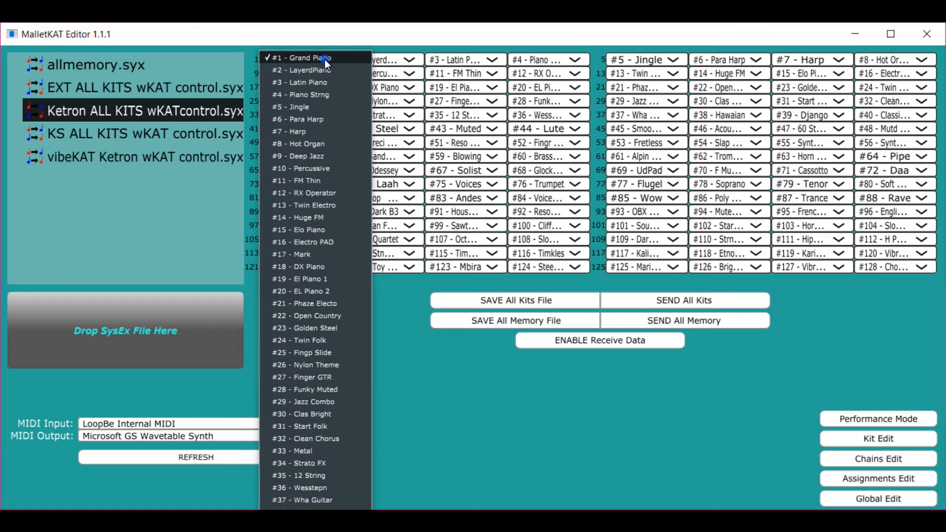
click(332, 196)
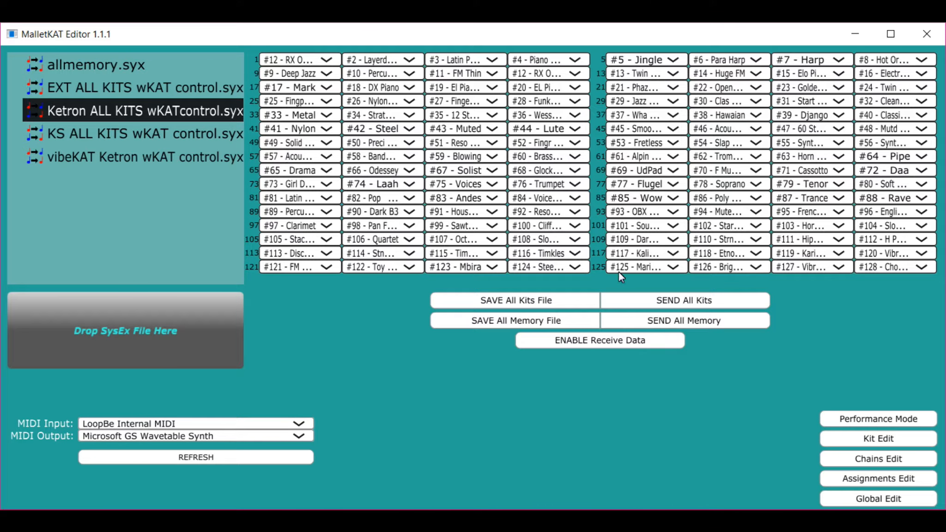
click(461, 73)
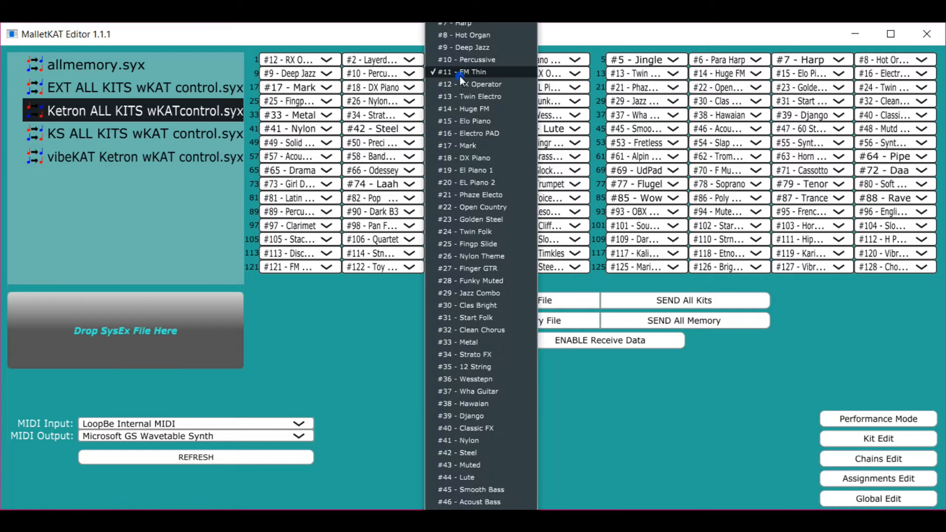
click(480, 156)
click(536, 117)
click(555, 171)
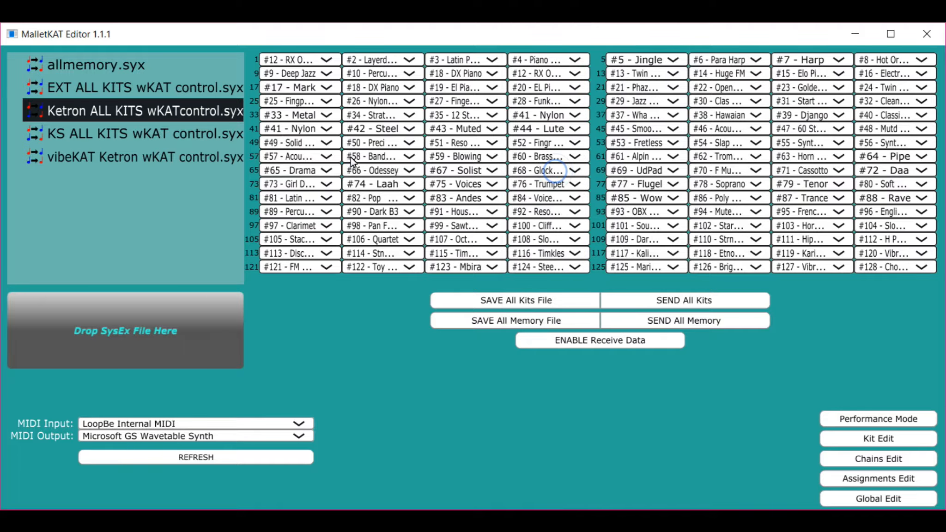
click(383, 157)
click(393, 110)
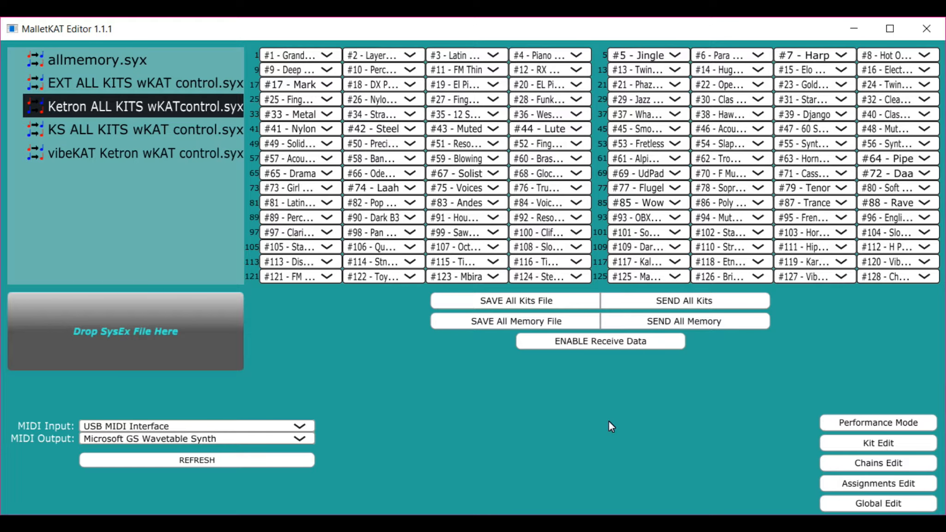
Refresh the MIDI devices and set both the MIDI input and the MIDI output to USB MIDI Interface.
click(157, 464)
click(204, 425)
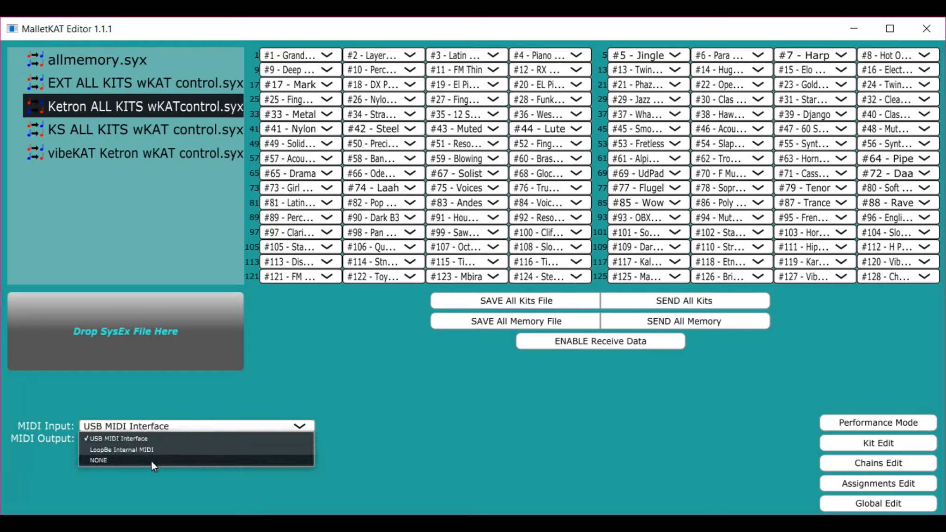
click(148, 439)
click(153, 438)
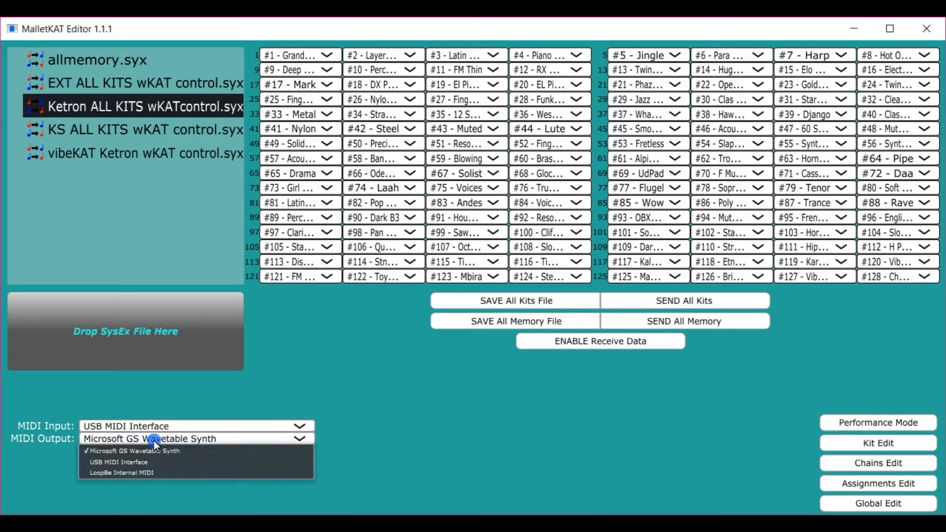
click(142, 461)
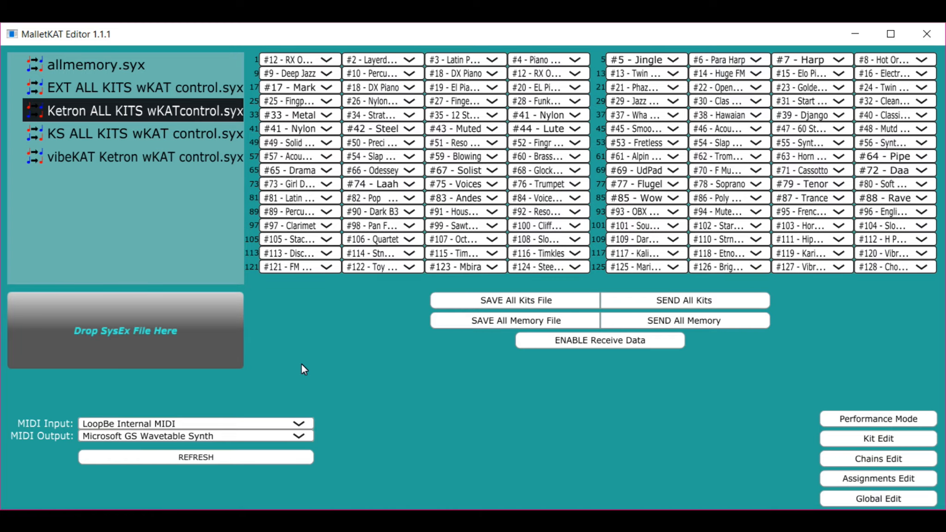
Select EXT ALL KITS wKAT control.syx in the file list and view the kit choices for slot 37.
drag(162, 136, 185, 89)
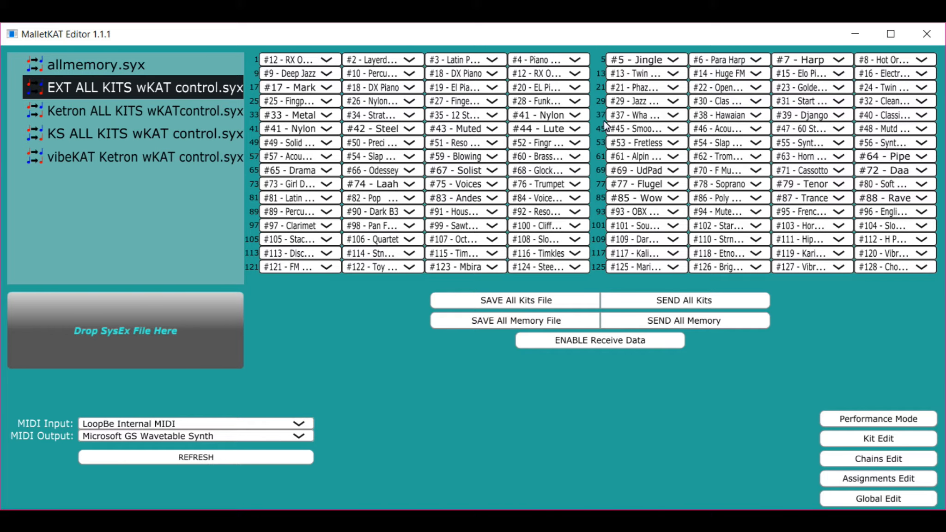
click(620, 117)
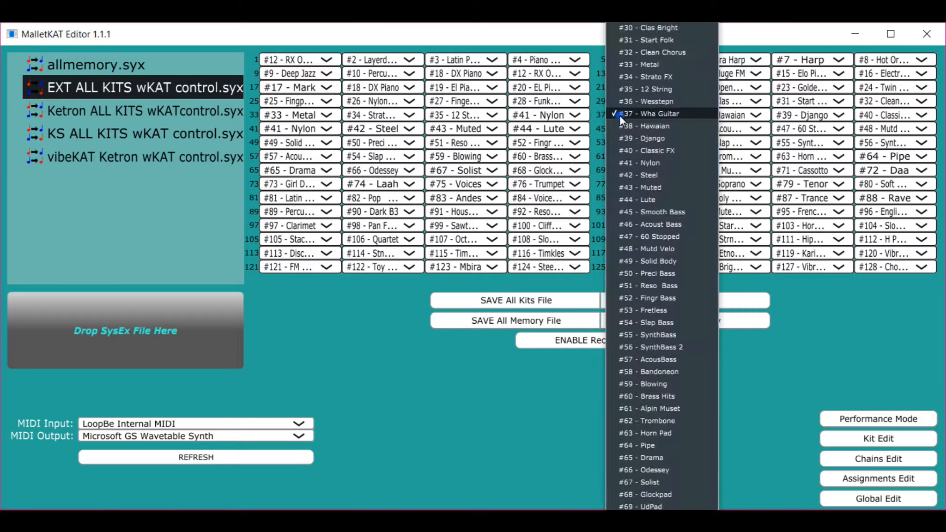
click(619, 117)
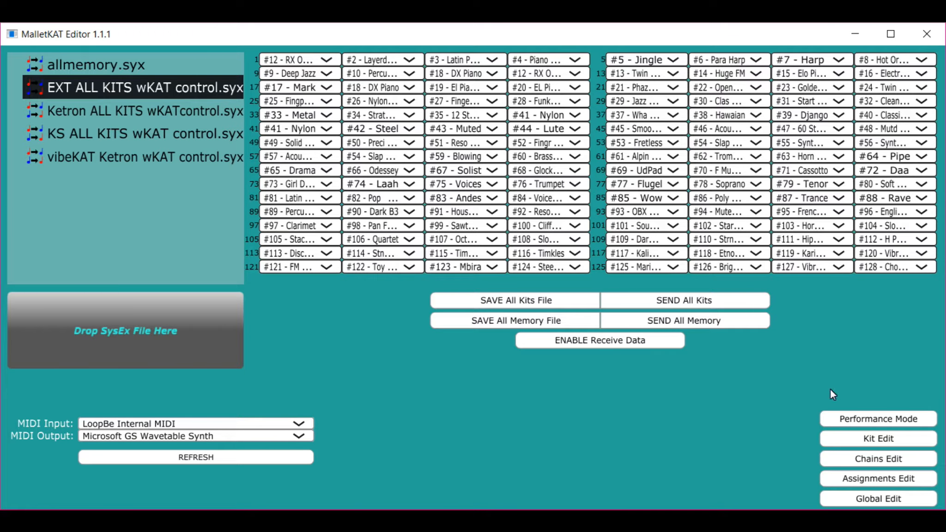
Show the current kit name in the Performance Mode window, enlarge that window over the editor, and close it.
click(877, 422)
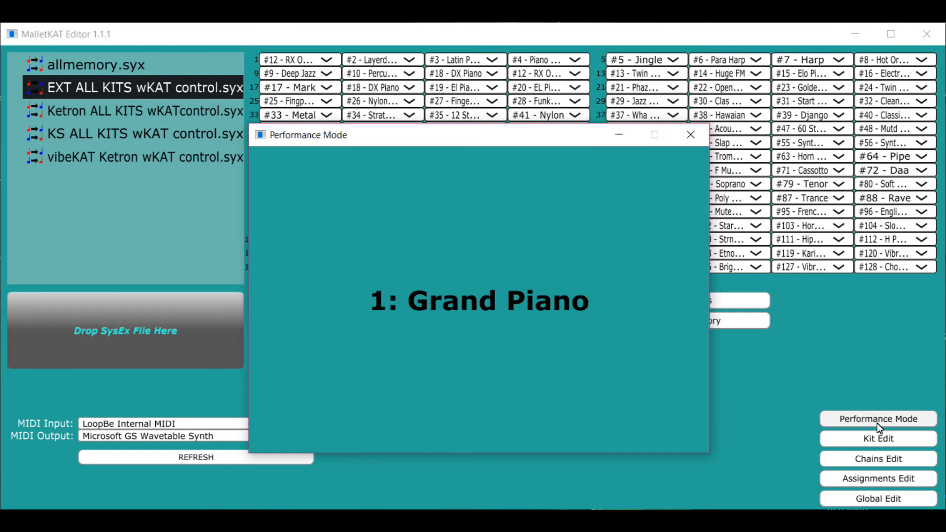
drag(526, 142, 462, 41)
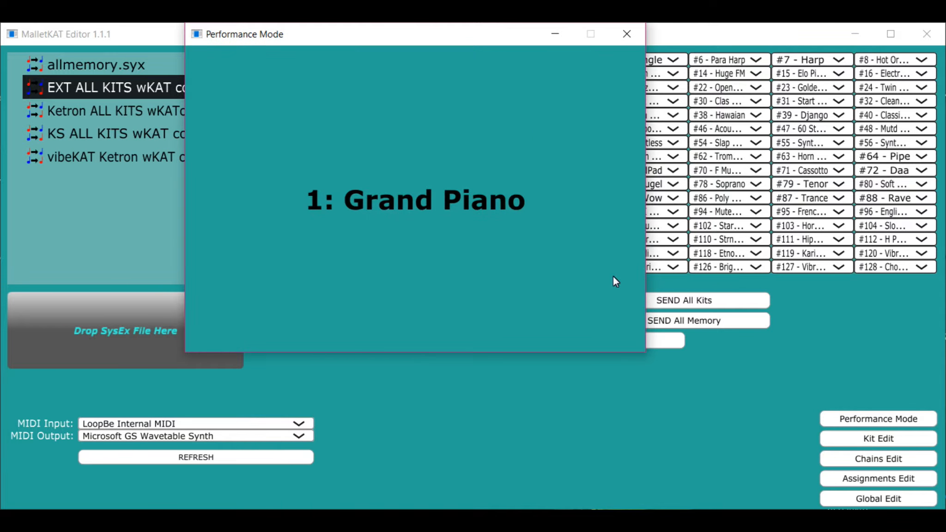
drag(645, 356, 895, 510)
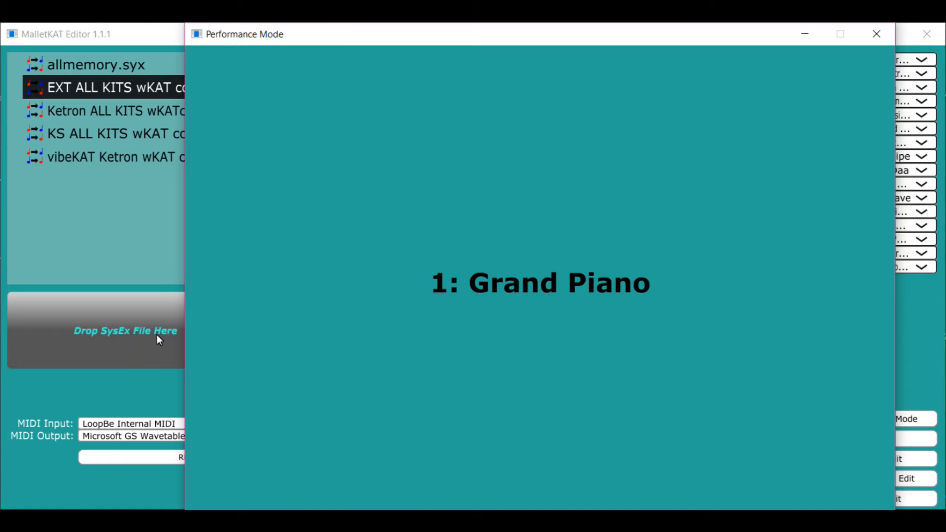
click(933, 141)
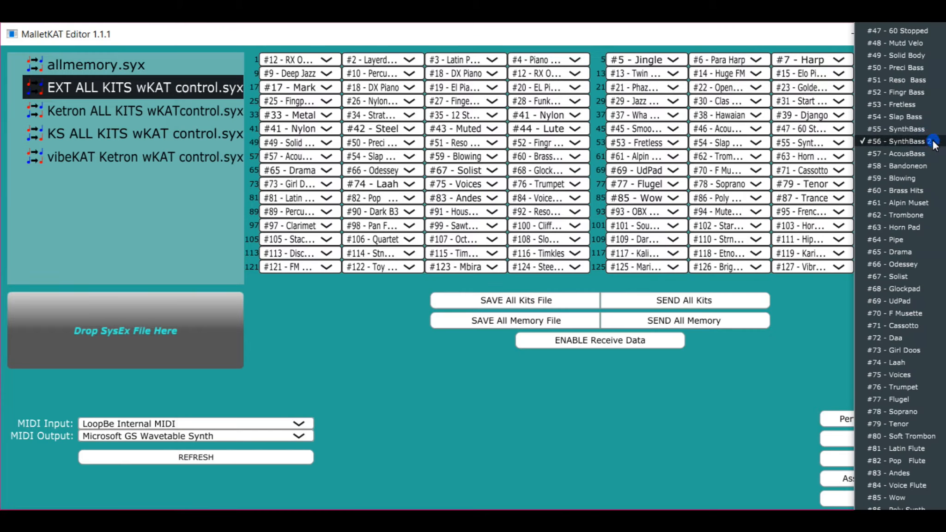
click(728, 369)
click(882, 417)
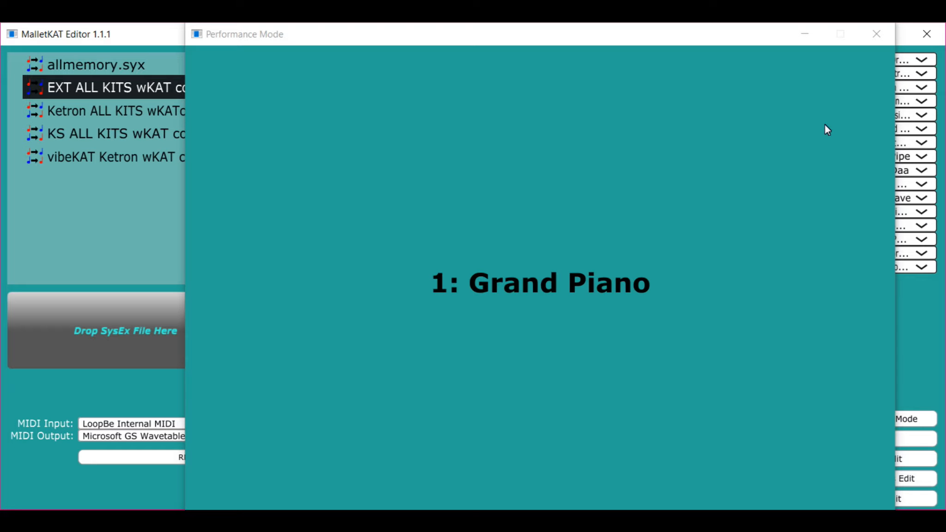
click(875, 36)
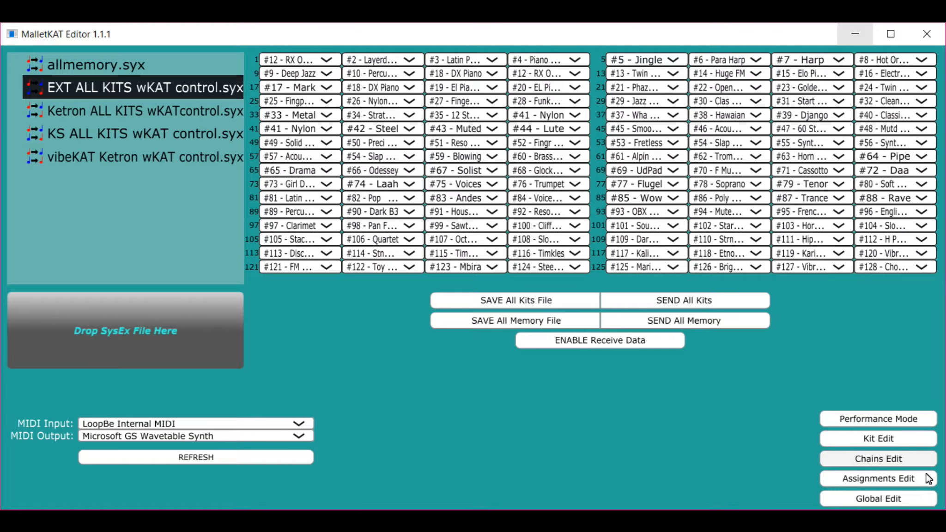
In Chain # 1, set Step #1 to #3 Latin Piano, Step #2 to #15 Elo Piano and Step #3 to #20 EL Piano 2.
click(891, 461)
drag(835, 304, 539, 94)
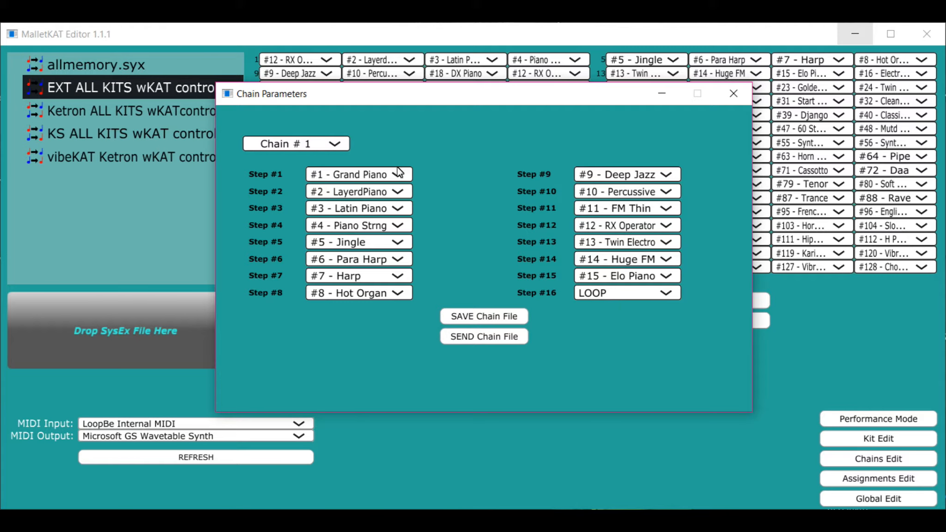
click(379, 178)
click(375, 201)
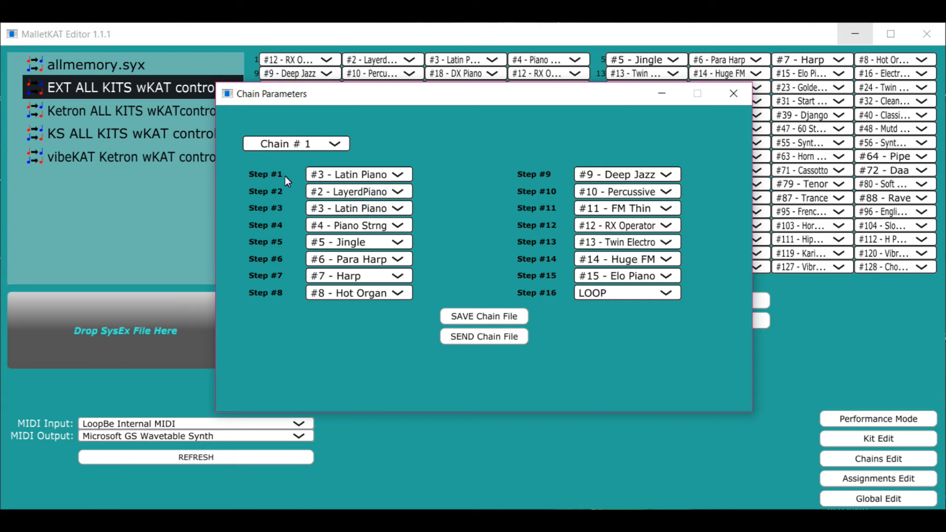
click(344, 193)
click(381, 369)
click(362, 210)
click(356, 440)
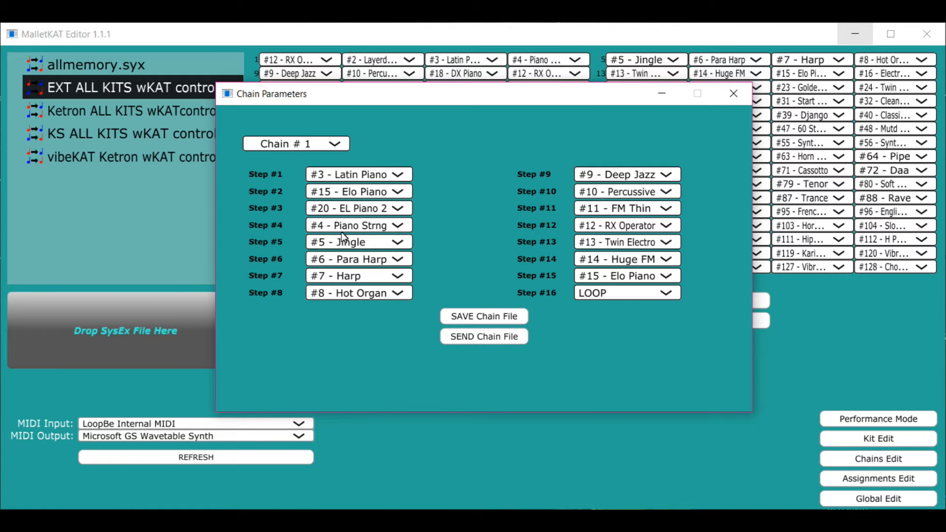
Review the list of selectable chains and close the Chain Parameters window.
click(332, 144)
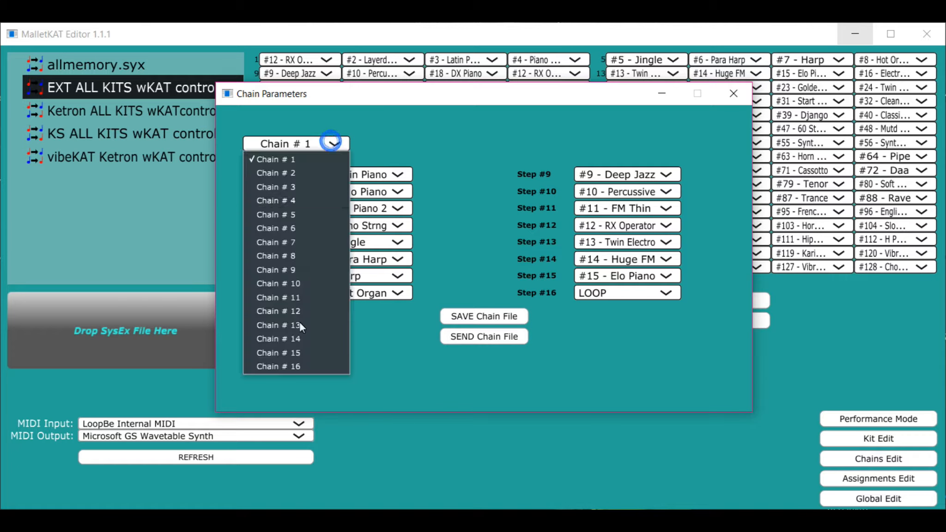
click(419, 172)
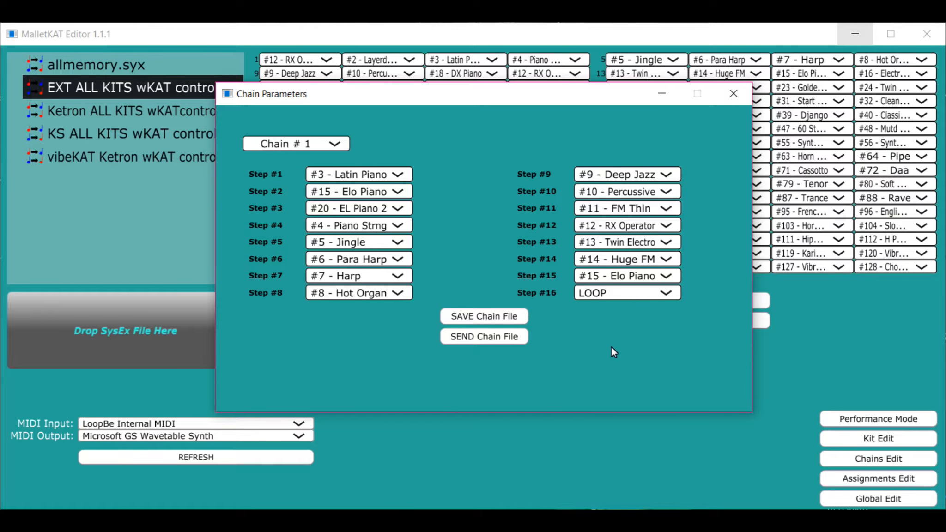
click(733, 93)
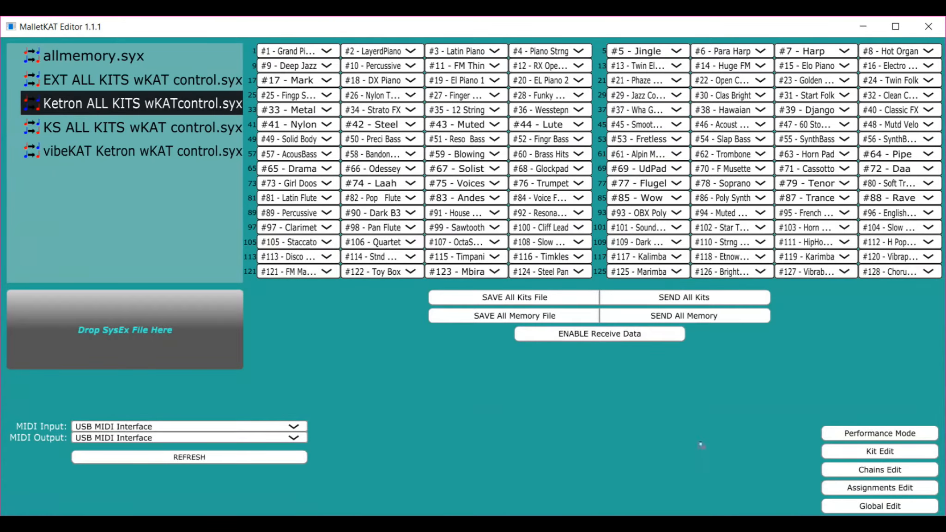
Open the Kit Parameters window for Kit # 1 and review Layer 1's Channel, Program, Octave and Gate Time choices.
click(863, 451)
drag(794, 2, 608, 137)
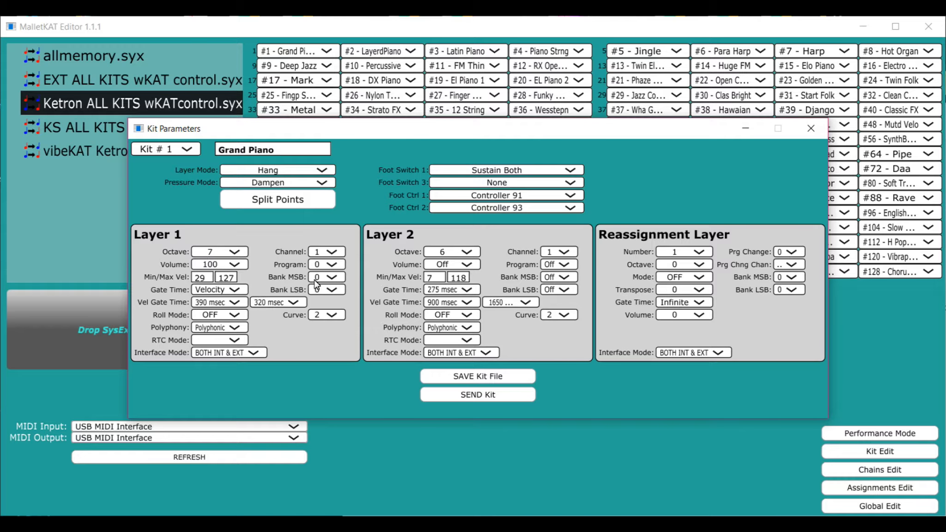
click(328, 251)
click(327, 252)
click(321, 265)
click(322, 266)
click(224, 253)
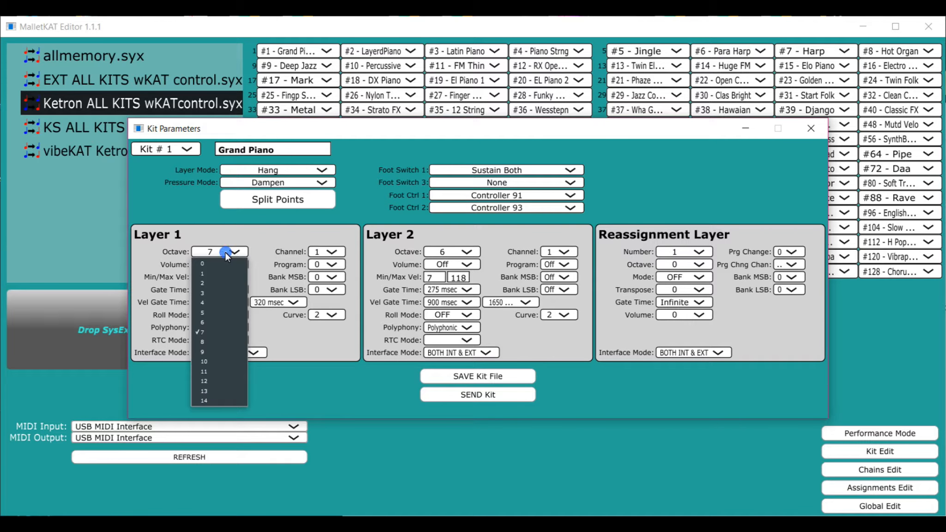
click(225, 252)
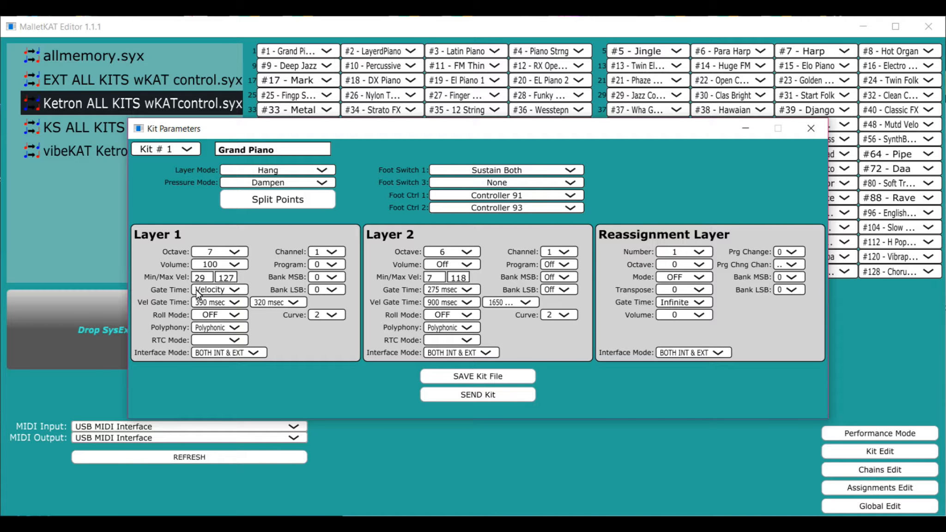
click(231, 290)
click(265, 250)
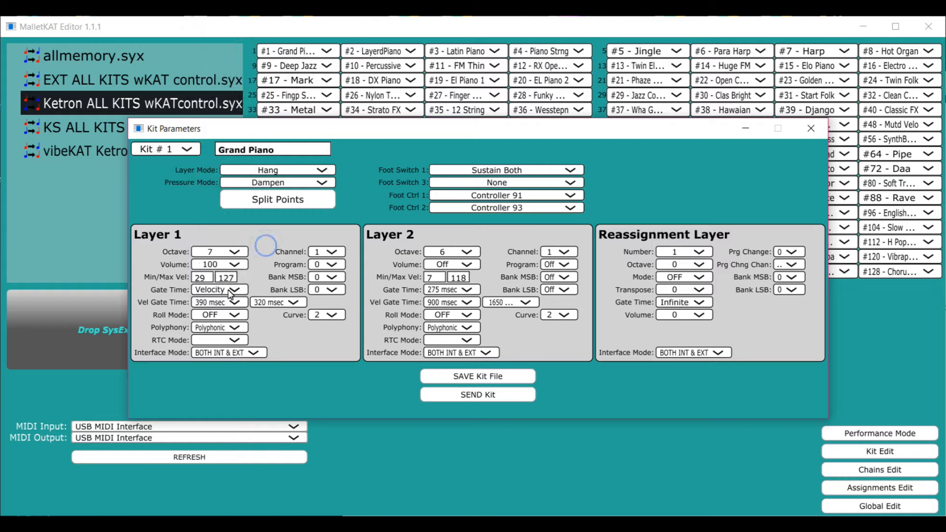
Set Layer 1's two Vel Gate Time values to 295 msec and 340 msec.
click(205, 303)
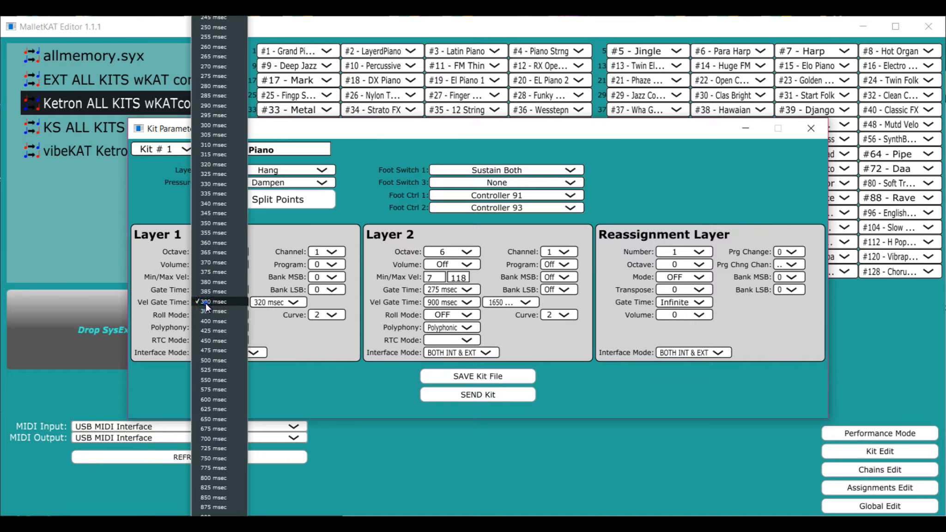
click(219, 115)
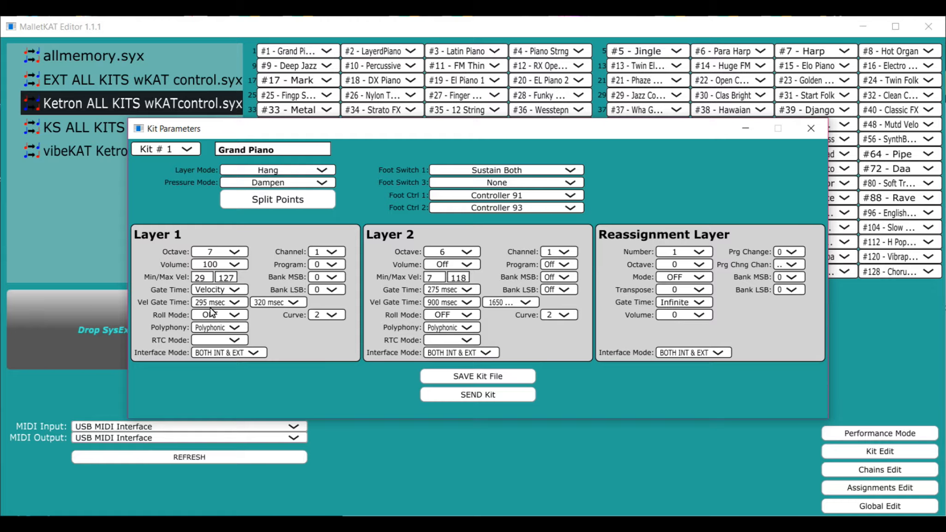
click(271, 302)
click(267, 334)
Review the Roll Mode and Polyphony options of Layer 1, keeping OFF and Polyphonic selected.
click(224, 315)
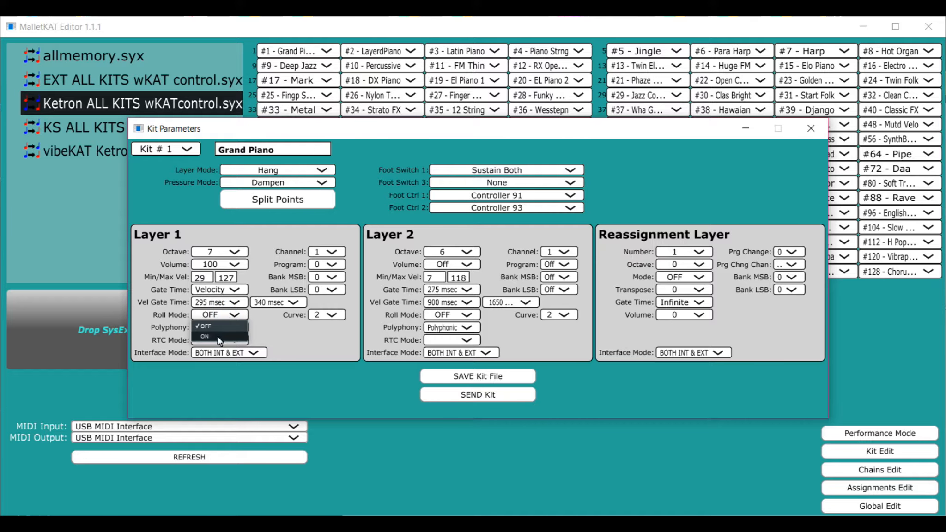
click(216, 326)
click(226, 328)
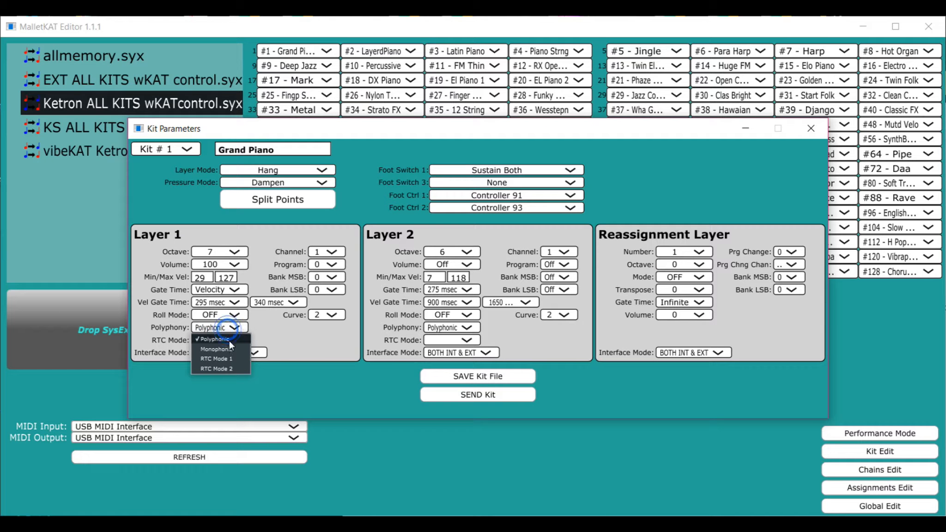
click(229, 341)
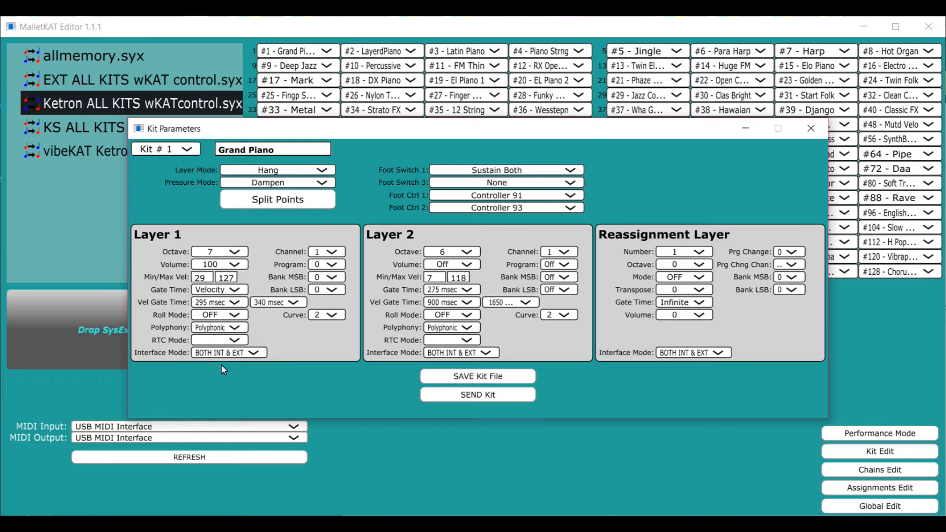
Try INTERNAL ONLY as Layer 1's Interface Mode and settle on EXTERNAL ONLY.
click(254, 352)
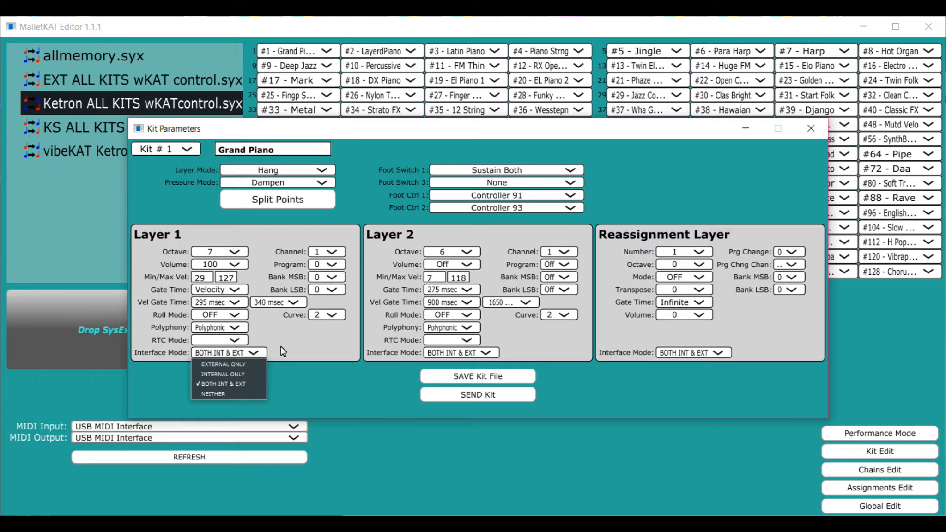
click(229, 375)
click(253, 353)
click(245, 365)
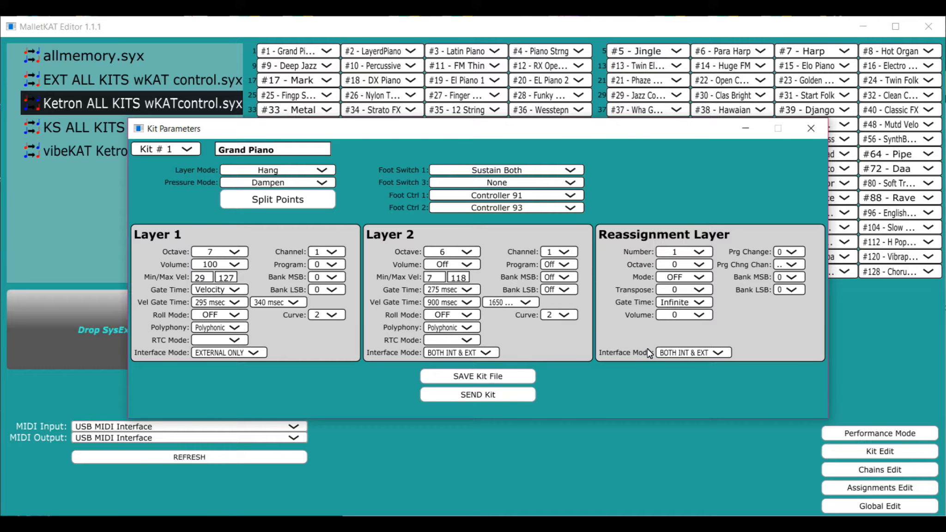
Review the choices for Layer Mode, Pressure Mode and Layer 2's Gate Time without changing them.
click(321, 171)
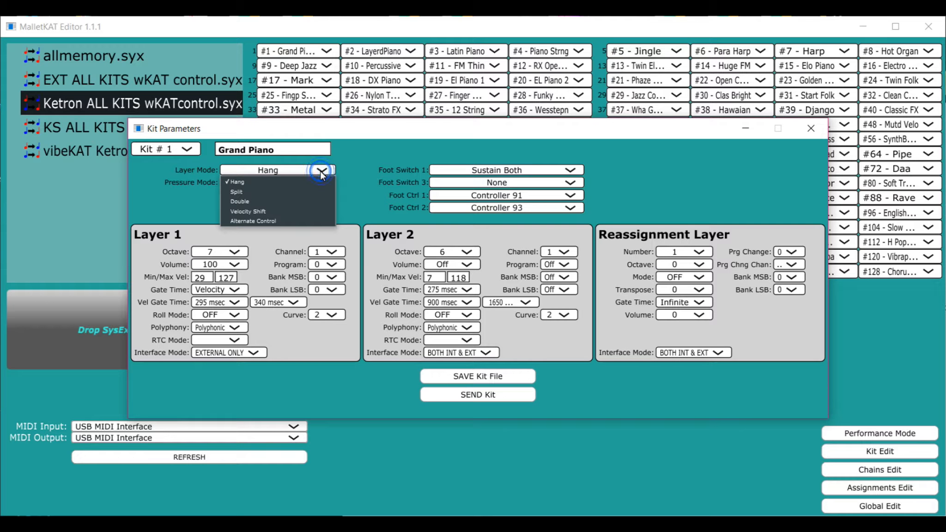
click(351, 159)
click(318, 170)
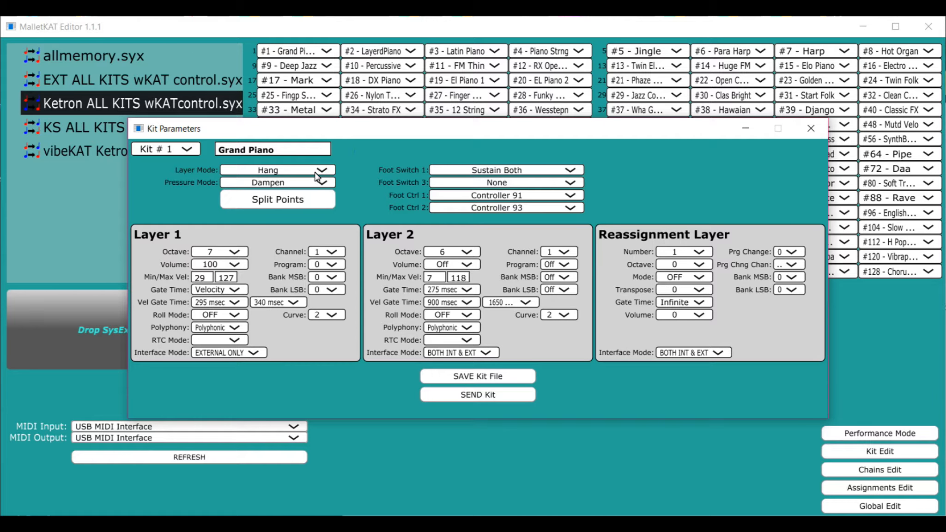
click(282, 183)
click(455, 293)
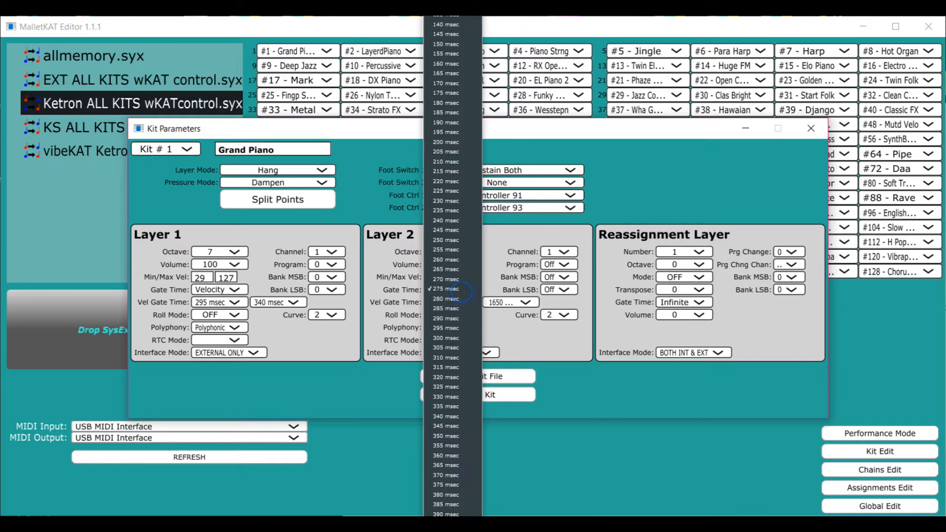
scroll(454, 293, down, 20)
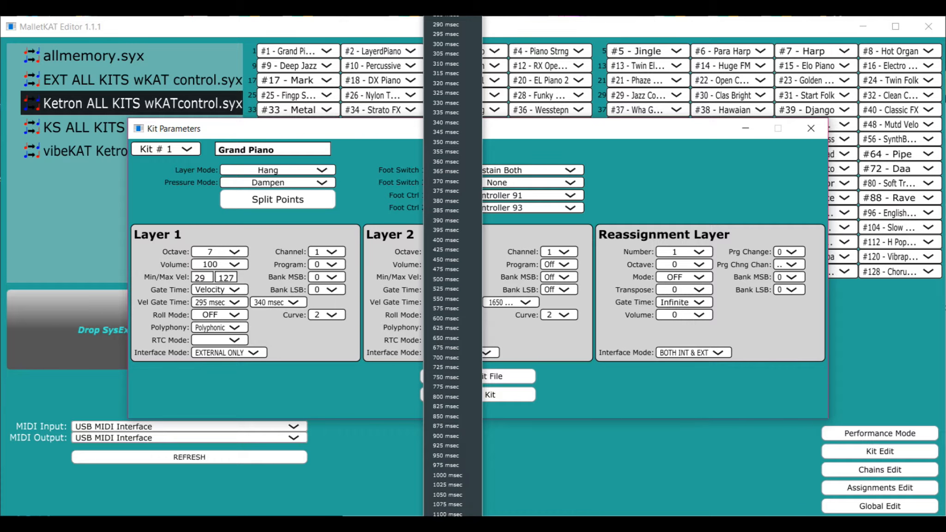
scroll(454, 293, down, 20)
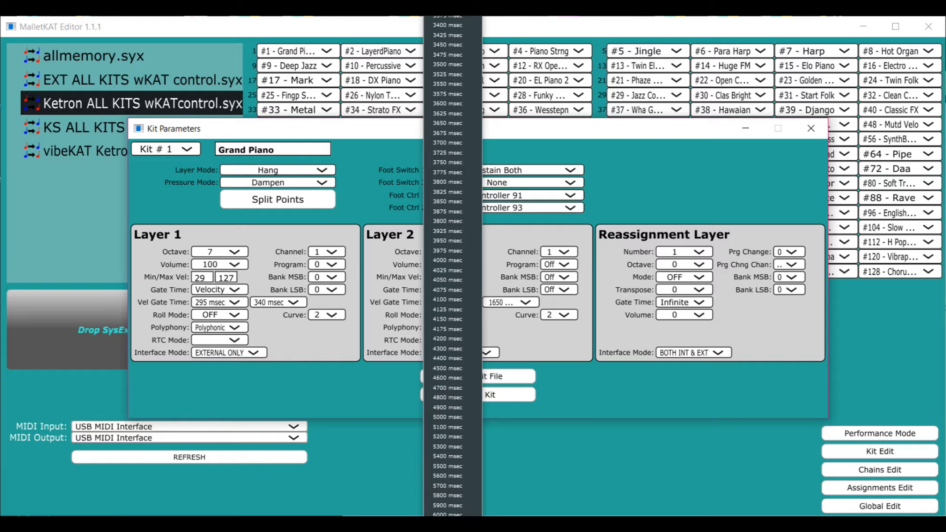
click(562, 480)
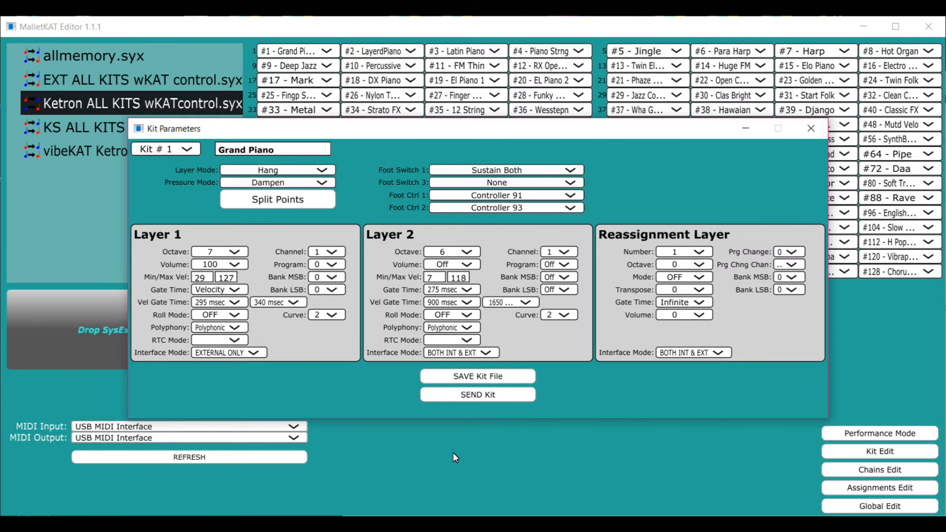
Set the Layer Mode to Double and review the Foot Switch 1 and Pressure Mode options.
click(321, 170)
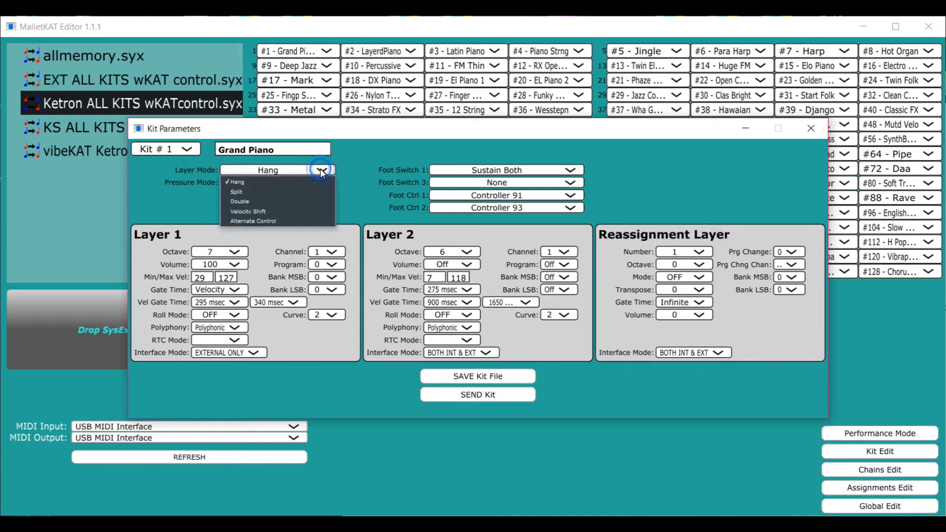
click(293, 203)
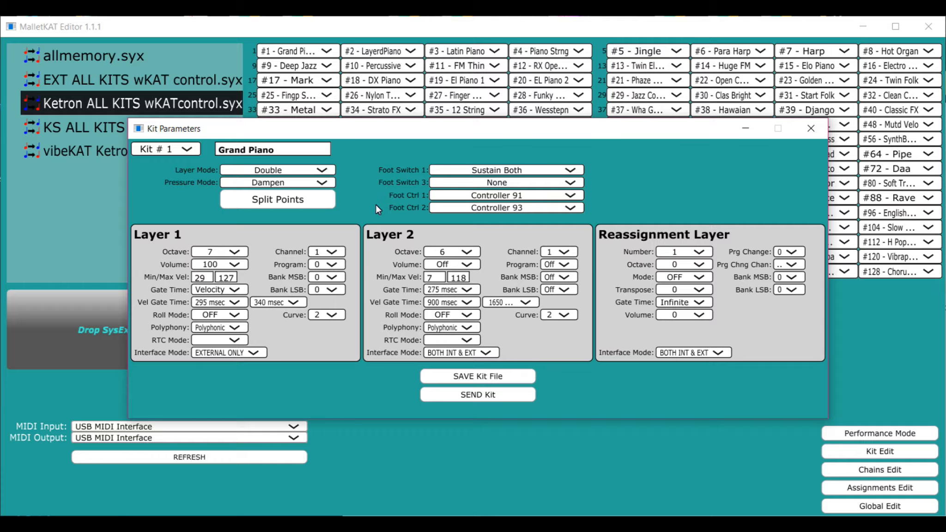
click(472, 168)
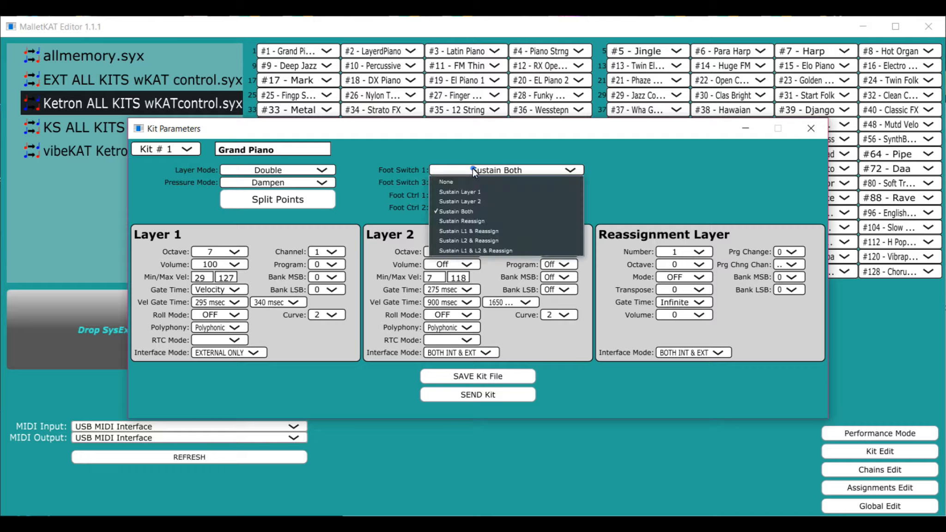
click(548, 149)
click(465, 167)
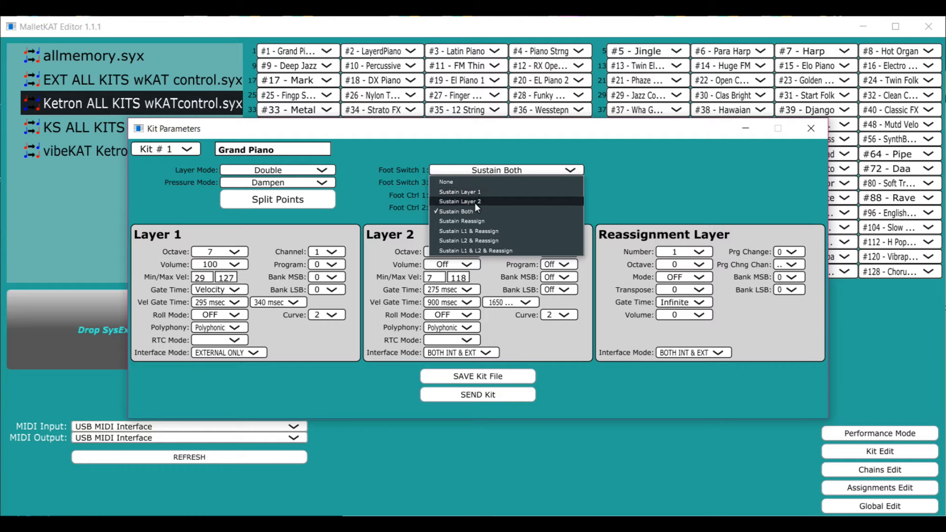
click(658, 180)
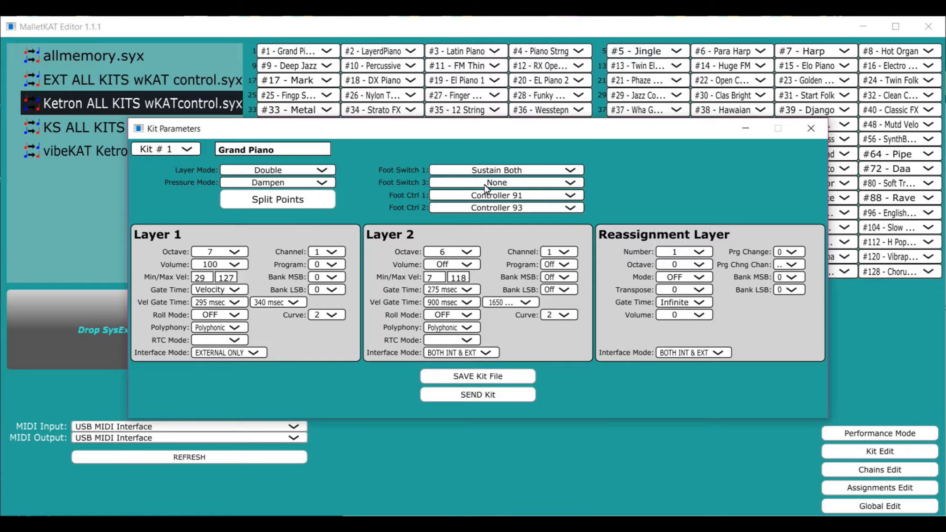
click(313, 182)
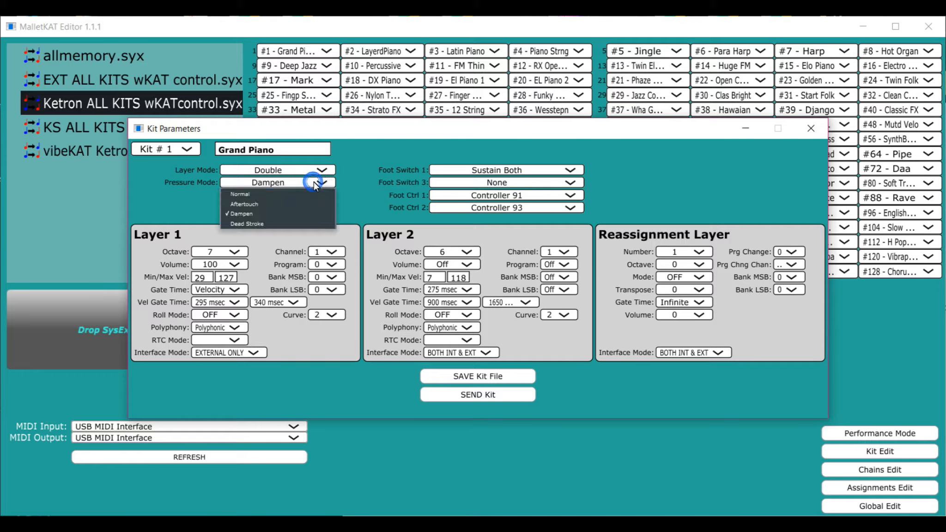
click(321, 170)
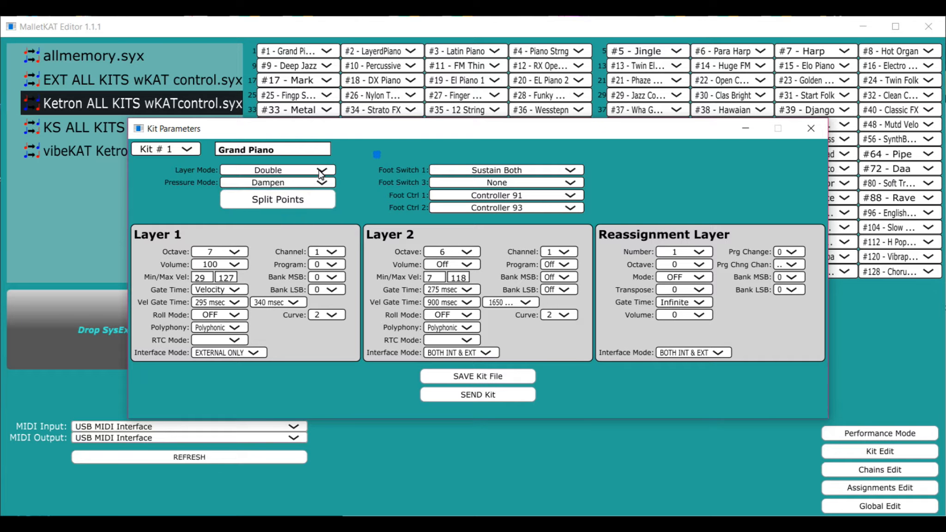
Set the Layer Mode to Split and open the kit's split point settings, repositioning their window.
click(309, 171)
click(285, 192)
click(308, 201)
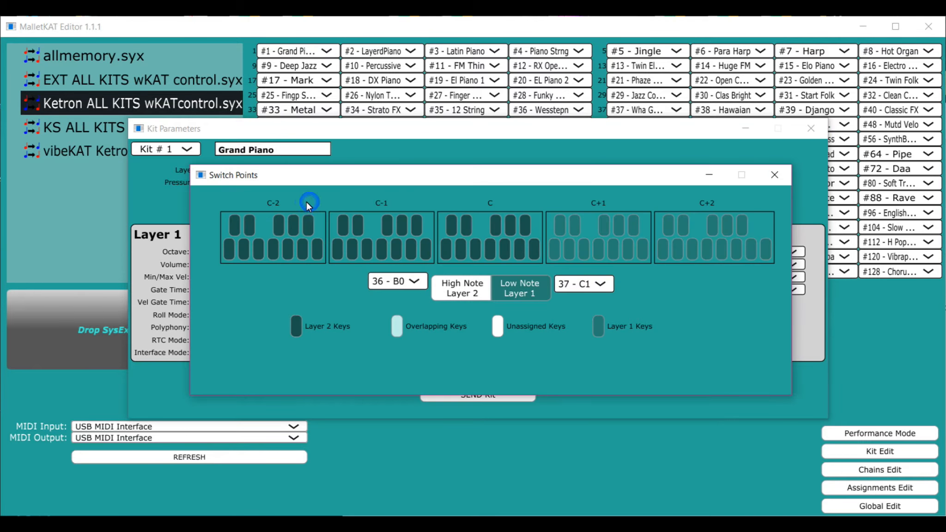
drag(563, 176, 515, 171)
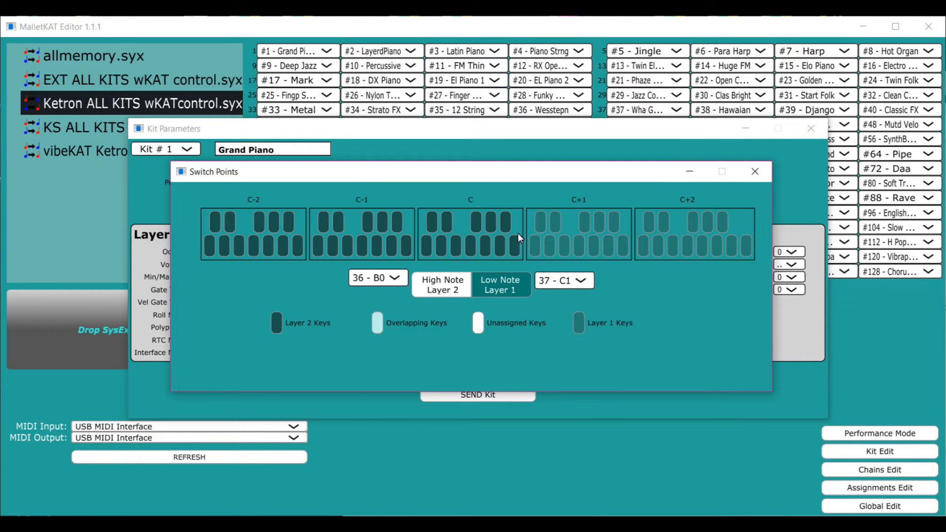
Set Layer 1's low note to 25 - C0 and Layer 2's high note to 24 - B-1 on the keyboard.
click(427, 247)
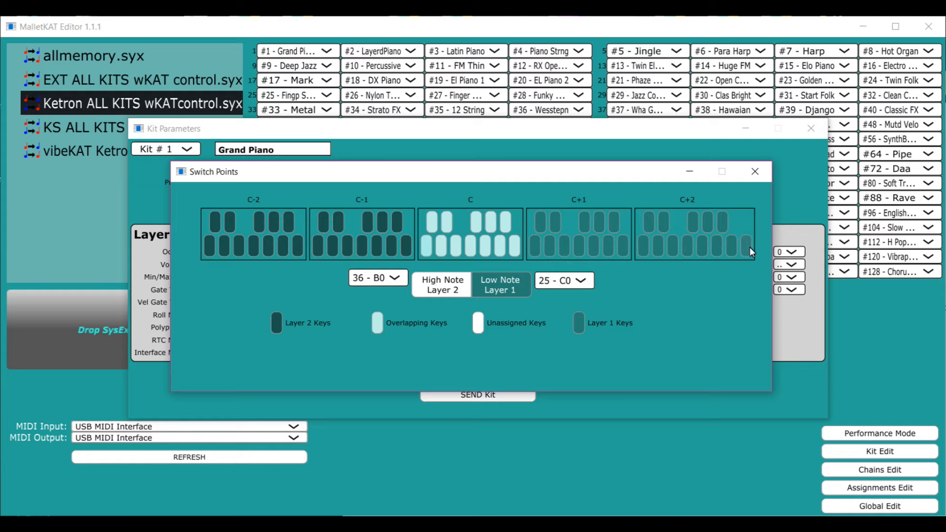
click(443, 291)
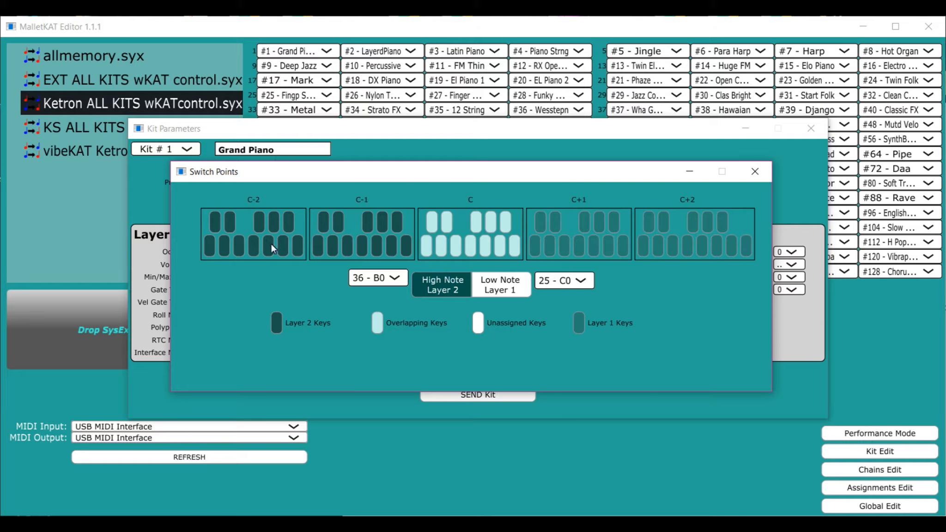
click(405, 248)
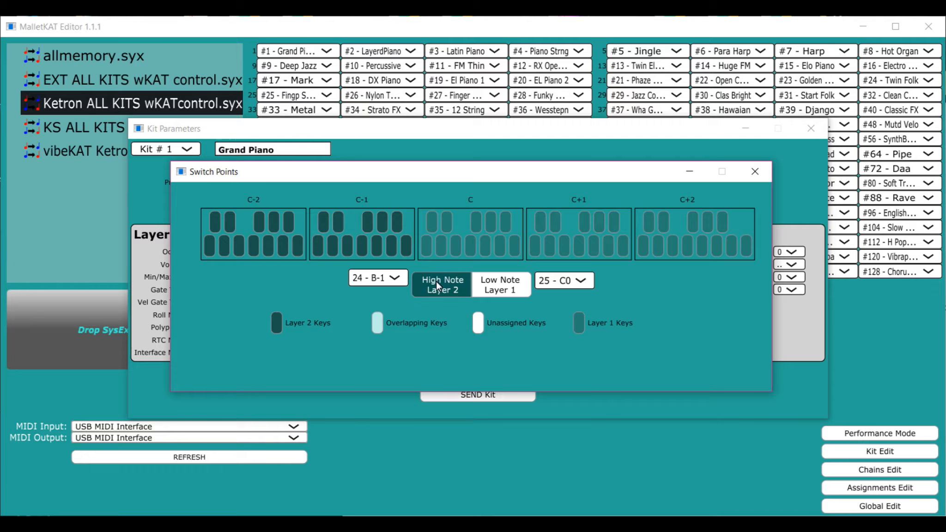
Set Layer 2's high note to 30 - F0 and Layer 1's low note to 37 - C1.
click(471, 245)
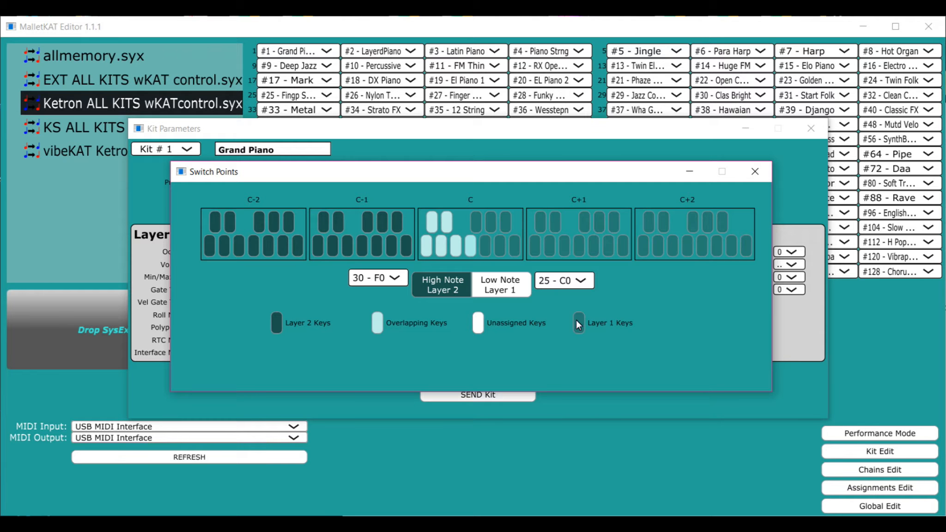
click(508, 286)
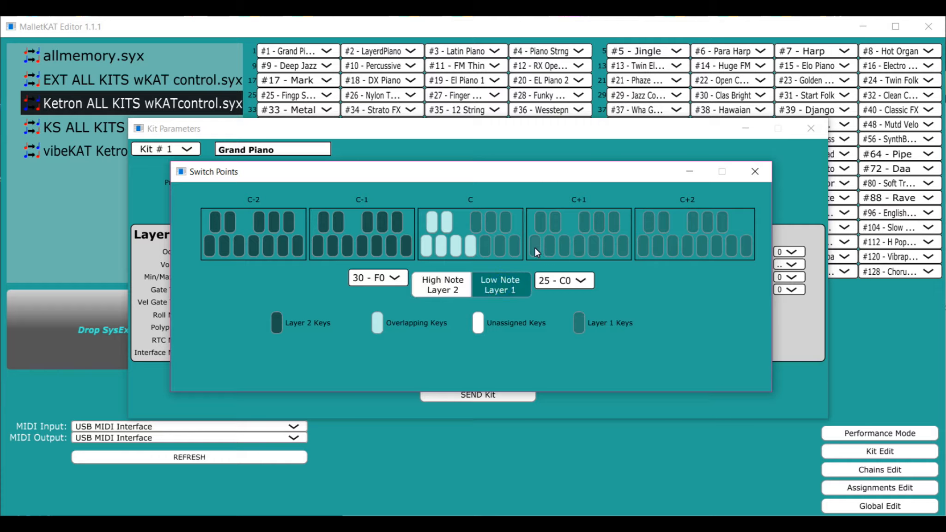
click(535, 248)
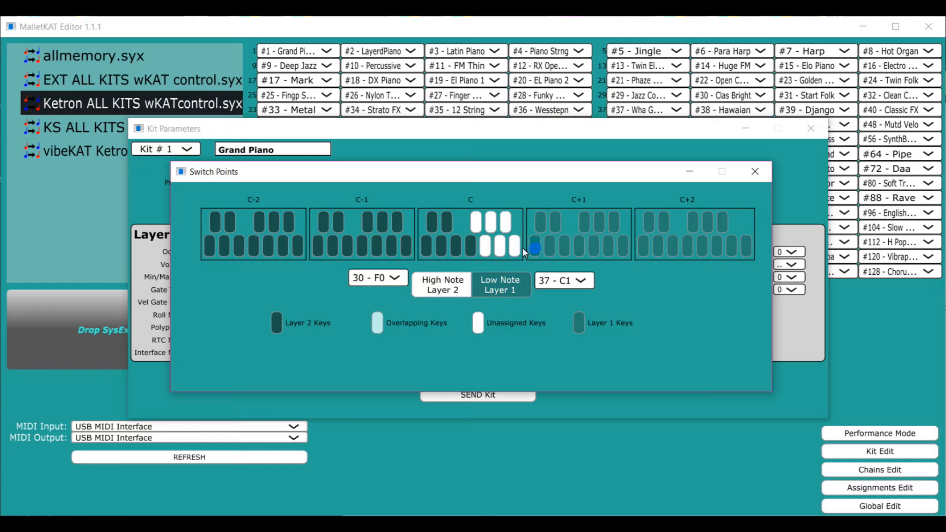
Try 20 - G-1 as Layer 1's low note, return it to 37 - C1, and set Layer 2's high note to 24 - B-1.
click(378, 247)
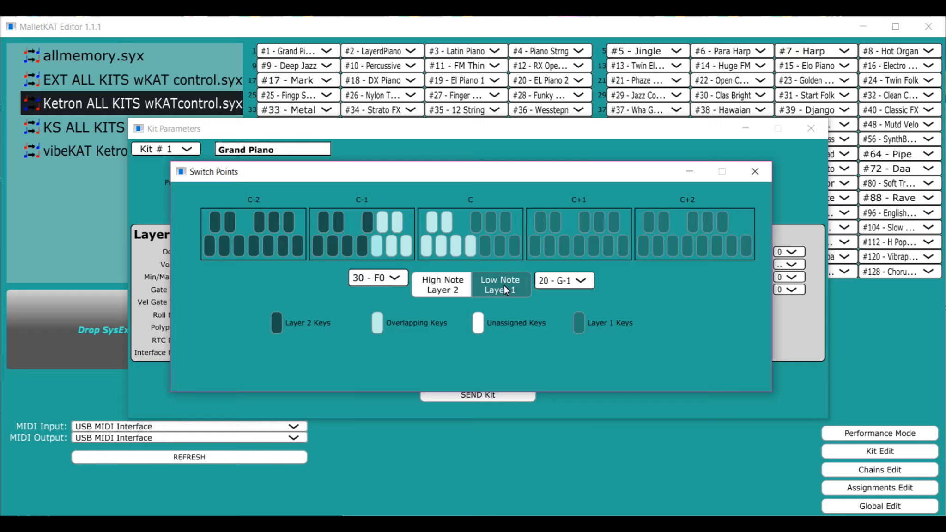
click(535, 249)
click(422, 289)
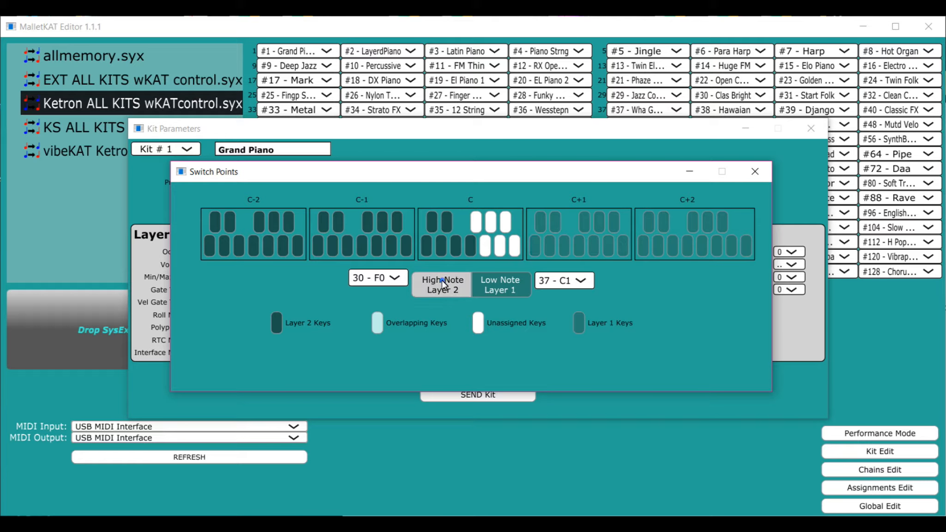
click(405, 250)
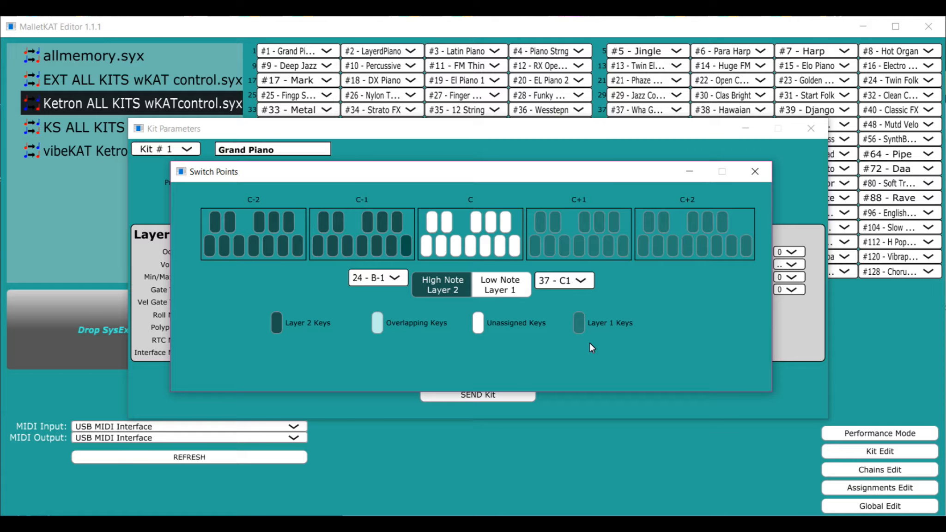
Reposition and close the split point settings, and set Layer 1's Interface Mode to INTERNAL ONLY.
drag(557, 178, 330, 129)
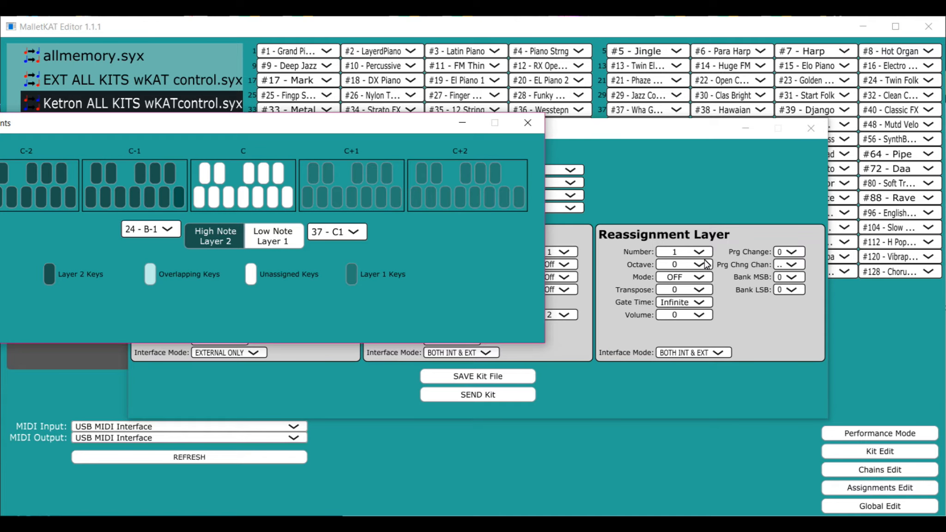
drag(309, 126, 581, 168)
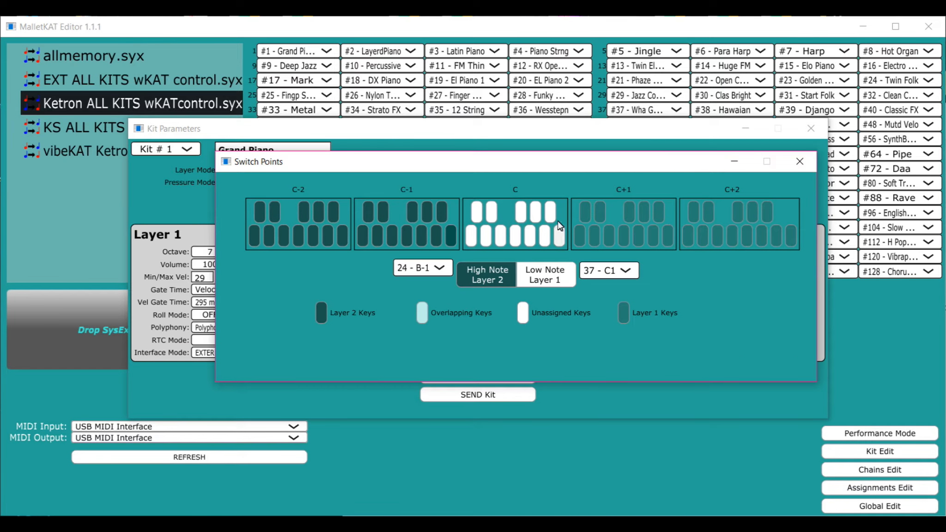
click(796, 165)
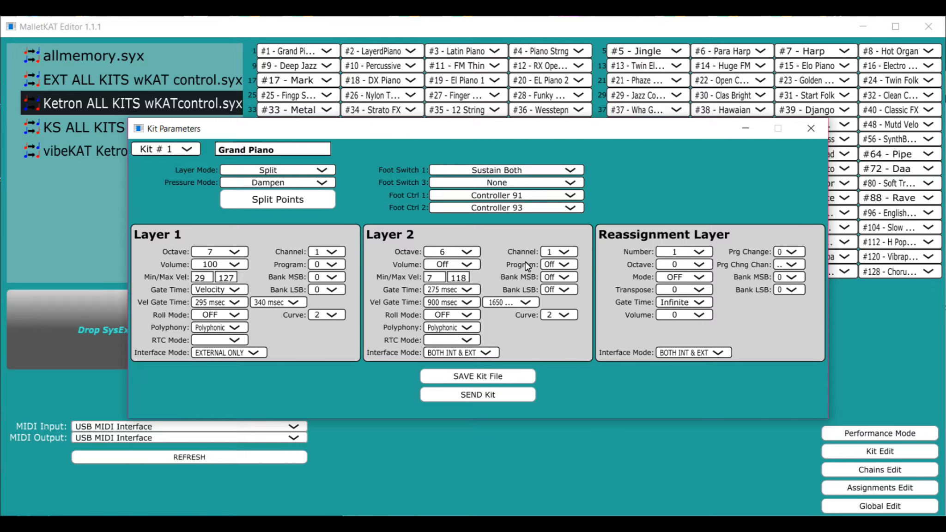
click(247, 352)
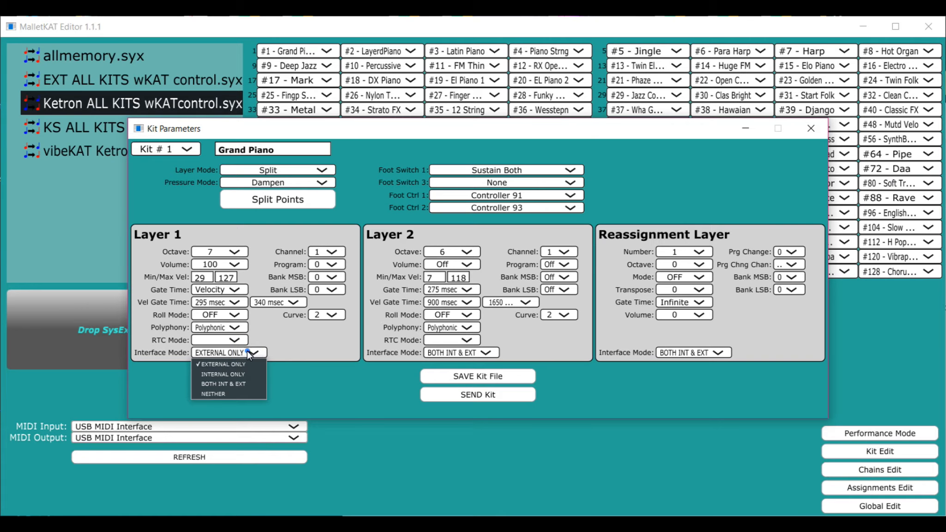
click(244, 375)
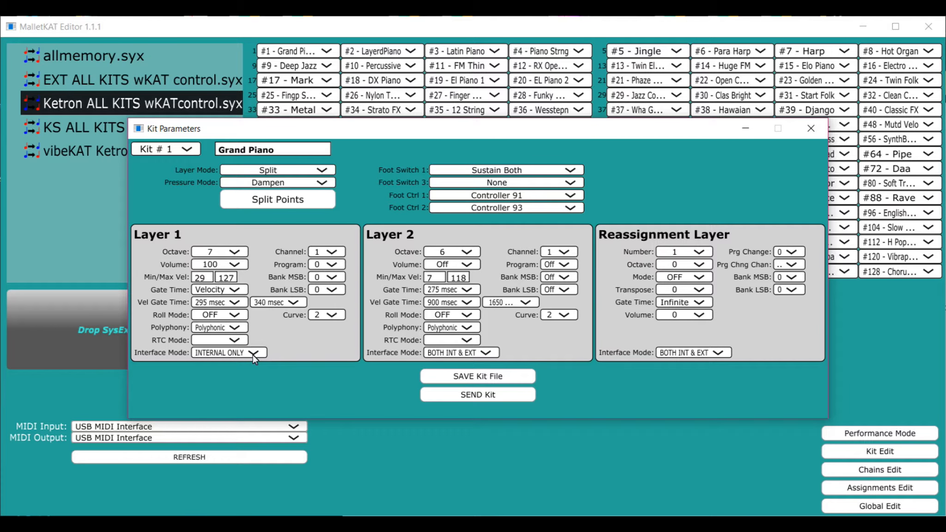
Try Sustain Layer 1 for Foot Switch 1, and return it to Sustain Both.
click(499, 170)
click(472, 192)
click(507, 171)
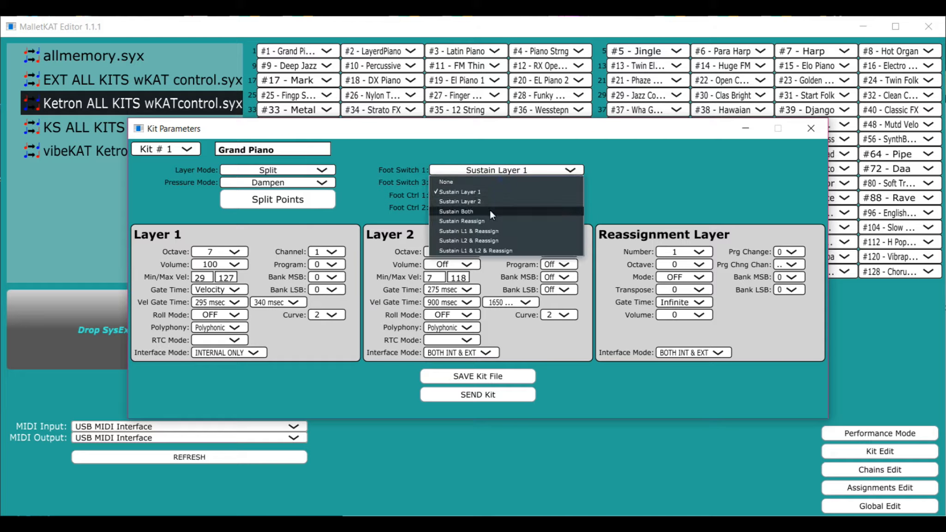
click(489, 209)
click(506, 201)
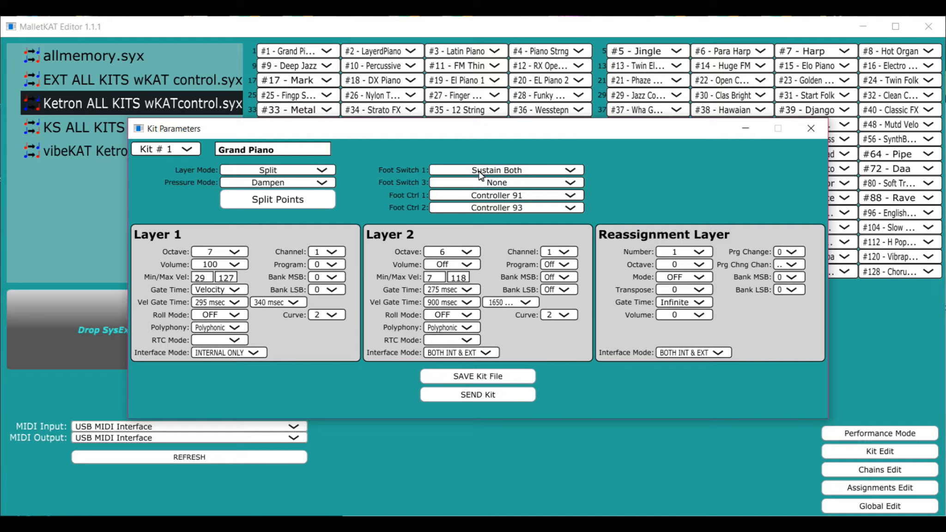
Look through the assignable controller options for the foot controllers, and close the kit parameters.
click(480, 197)
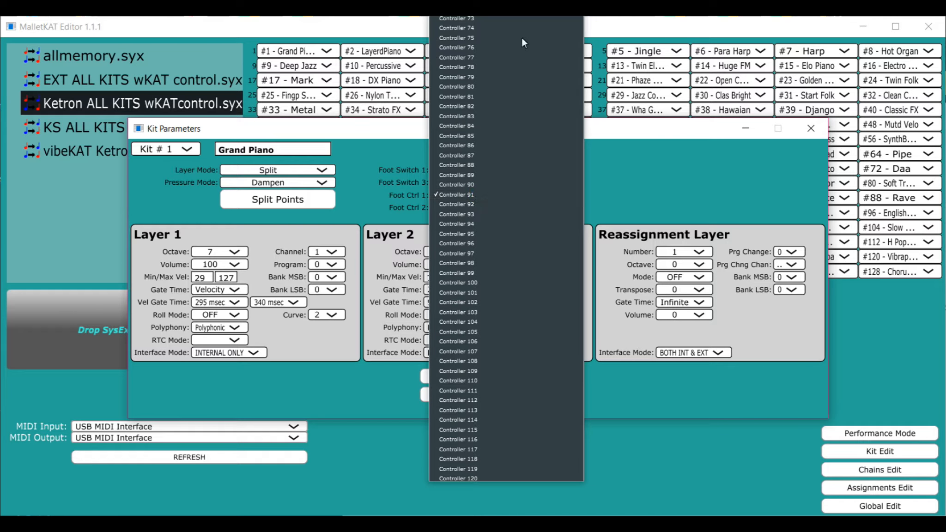
mouse_move(522, 22)
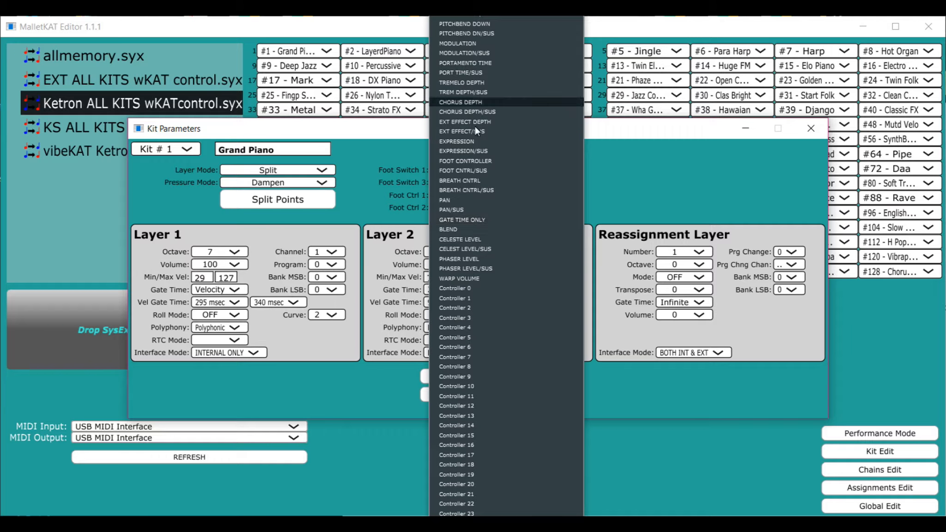
click(743, 173)
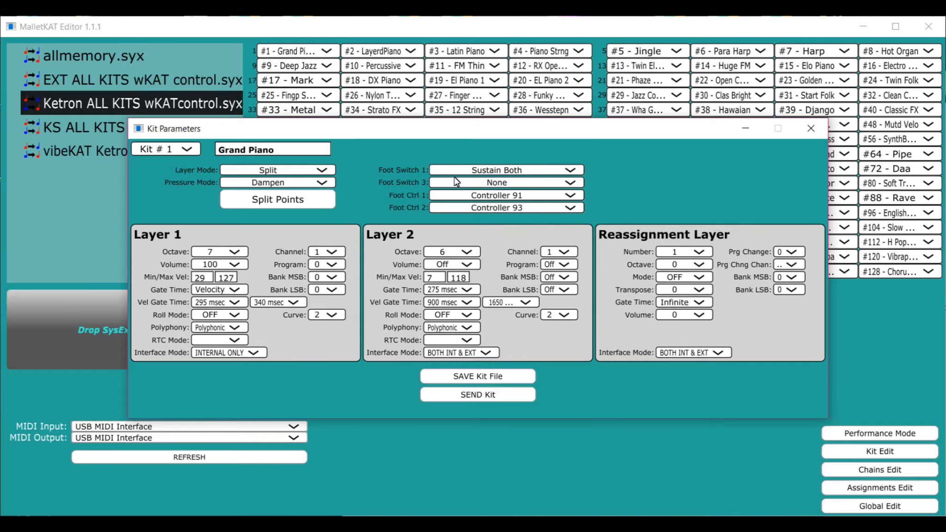
click(475, 202)
click(658, 164)
click(809, 130)
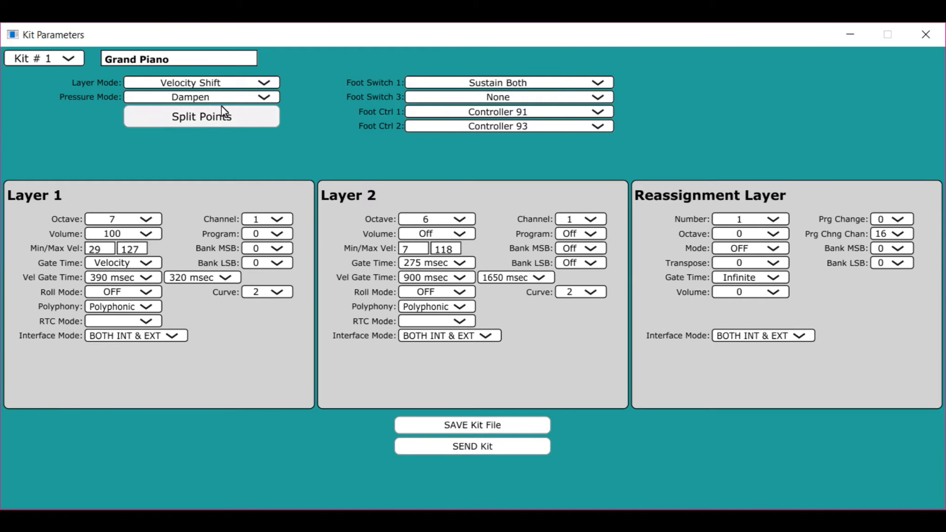
Set the Grand Piano kit's Pressure Mode to Normal and review the available pressure modes.
click(232, 98)
click(212, 114)
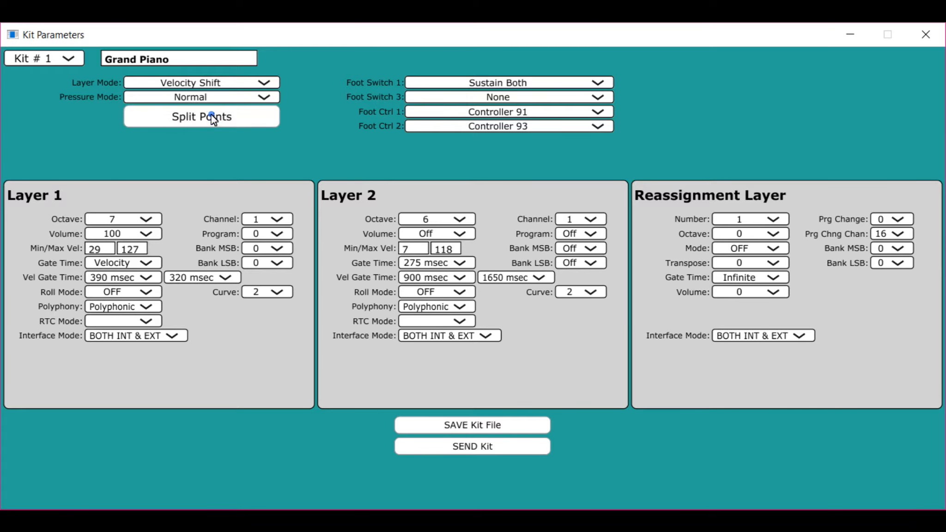
click(226, 101)
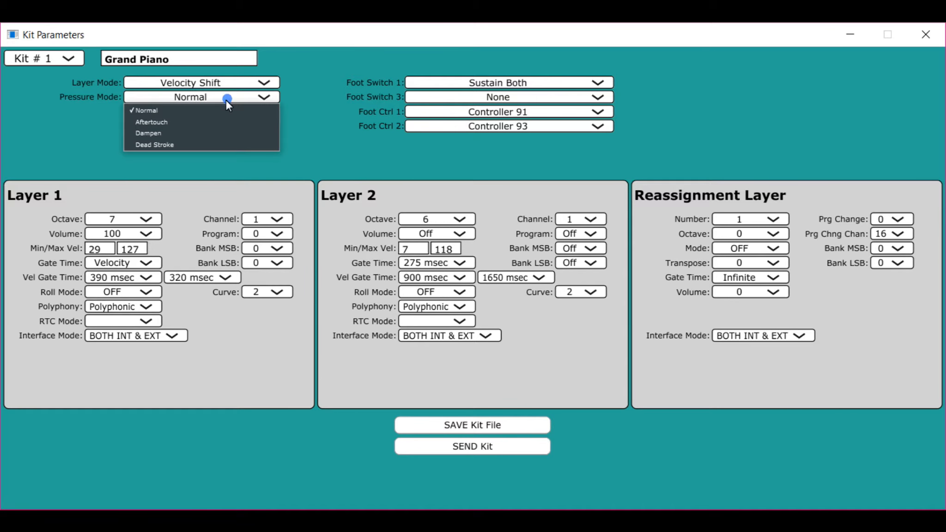
click(318, 160)
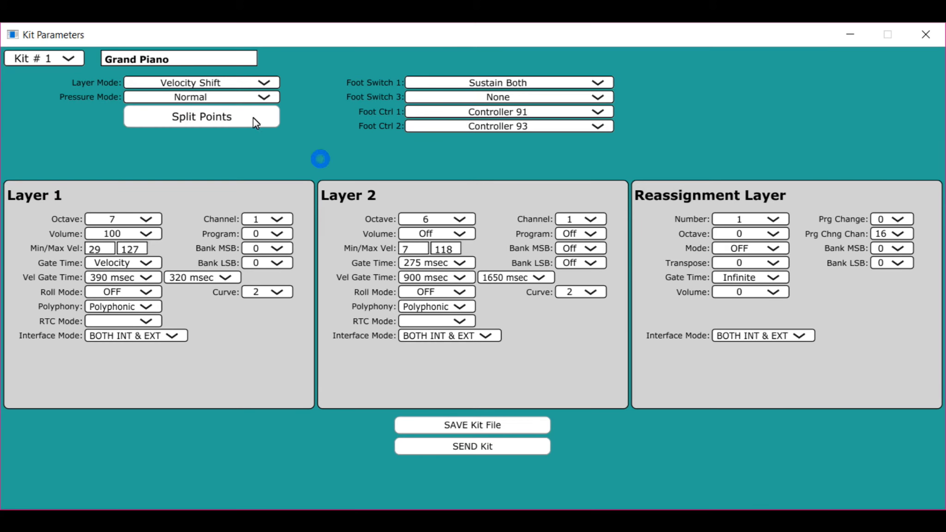
Try Dampen, Dead Stroke and Aftertouch as the Grand Piano kit's Pressure Mode, and return it to Normal.
click(177, 93)
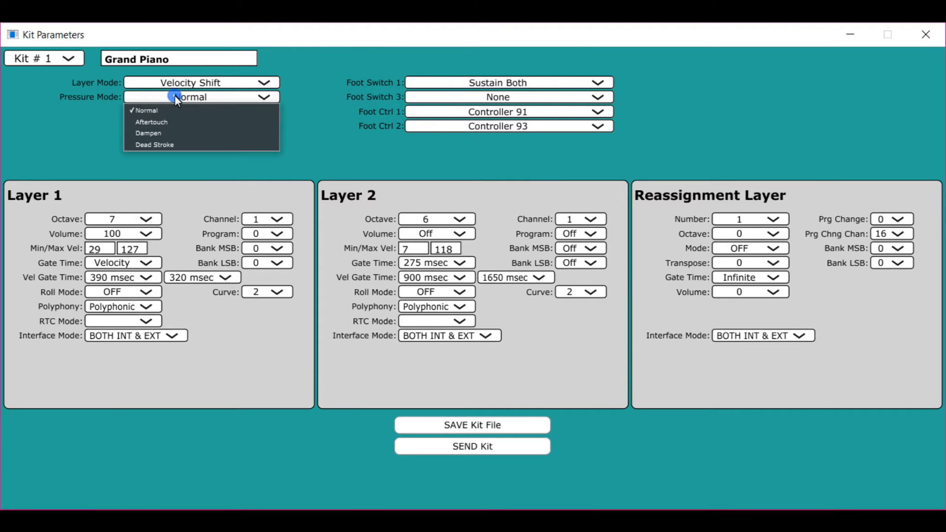
click(174, 134)
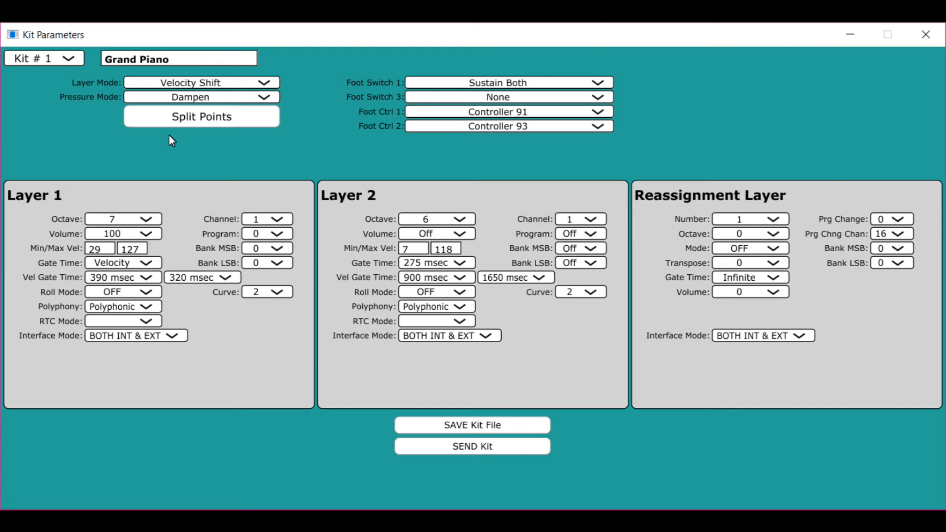
click(188, 98)
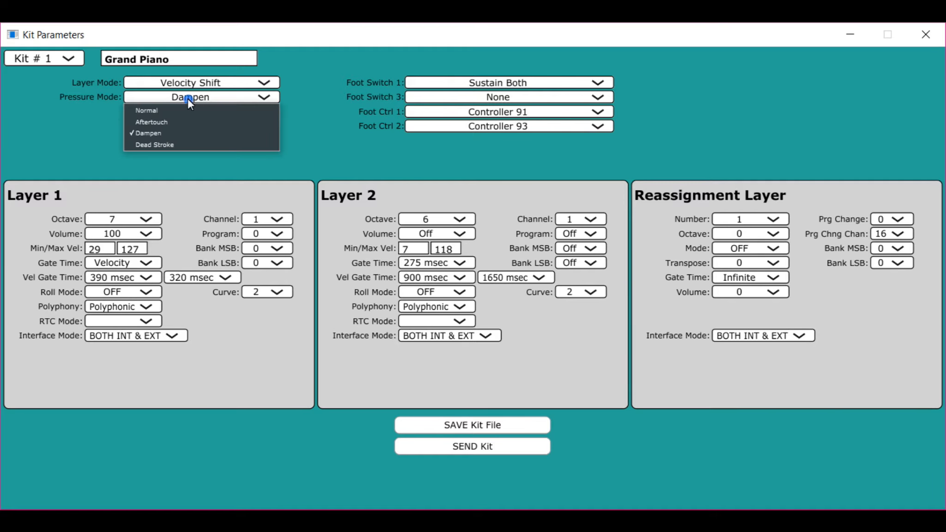
click(175, 146)
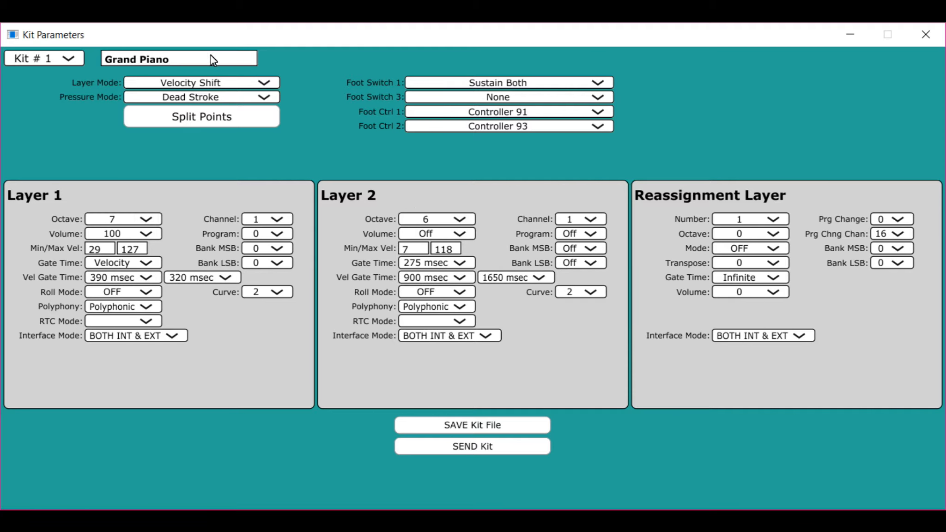
click(219, 94)
click(195, 122)
click(190, 96)
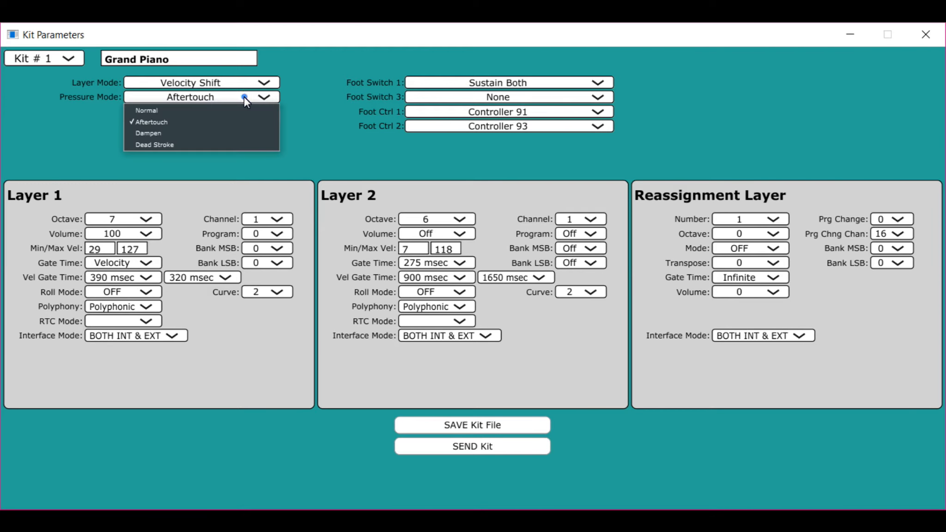
click(241, 105)
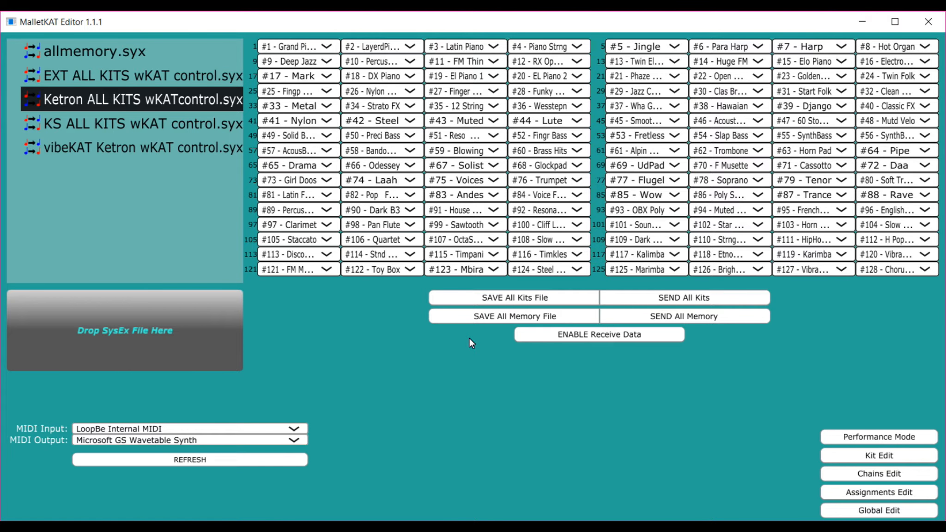
Open the assignment parameters, reposition their window, and select the C#-2 key in Assignment # 1.
click(889, 493)
drag(599, 133, 472, 115)
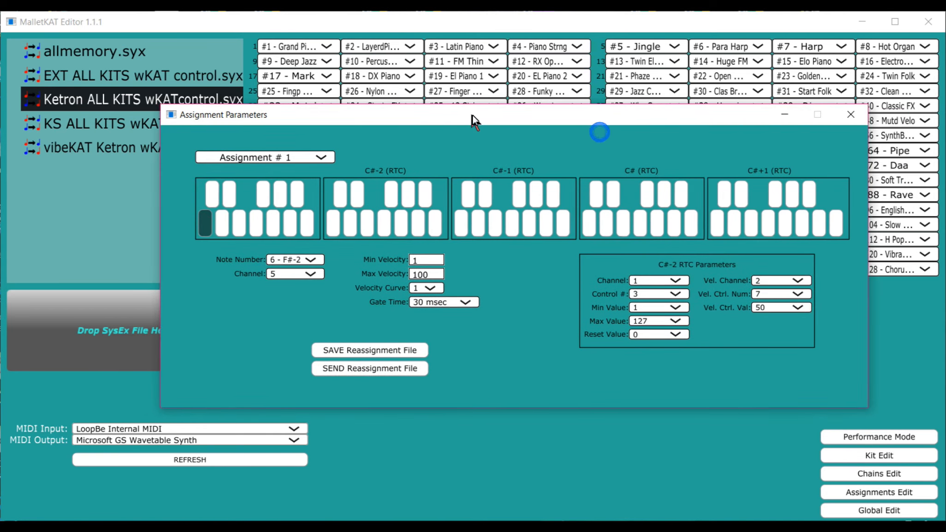
click(343, 197)
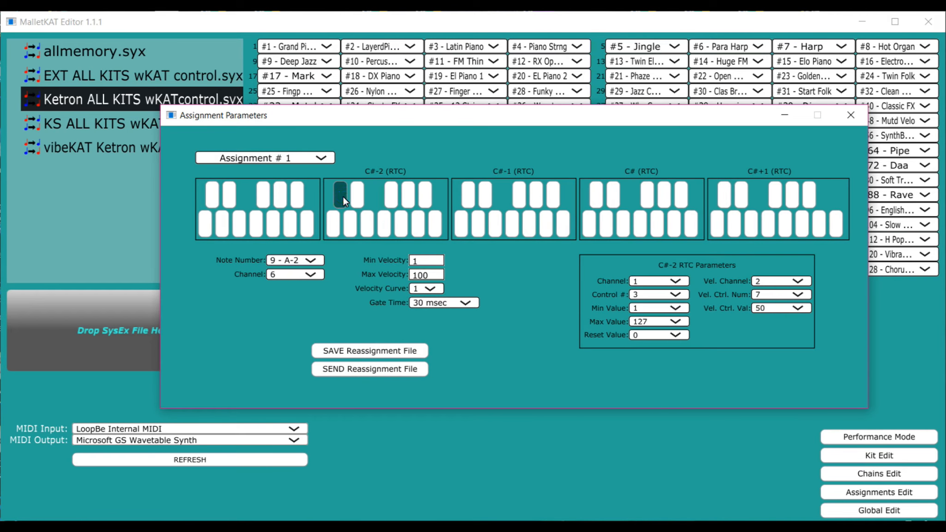
Choose a note number and a channel for the selected C#-2 key in Assignment # 1.
click(299, 260)
click(287, 359)
click(287, 274)
click(283, 375)
View the parameters of Assignment # 14 and Assignment # 13, and close the assignment parameters.
click(320, 159)
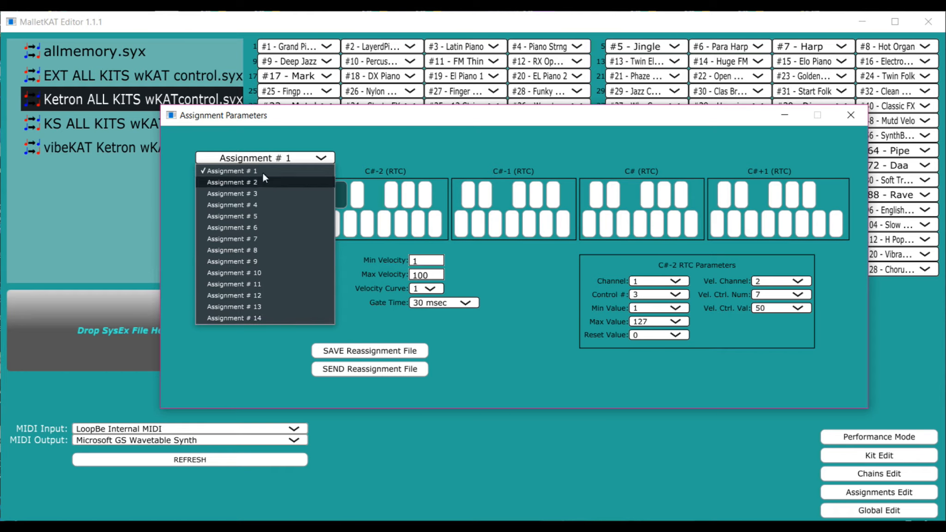
click(252, 318)
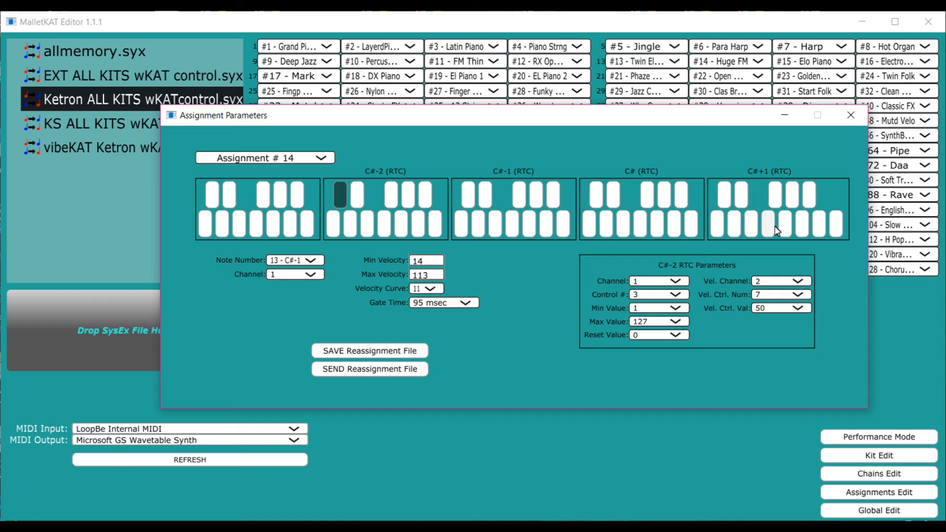
click(245, 158)
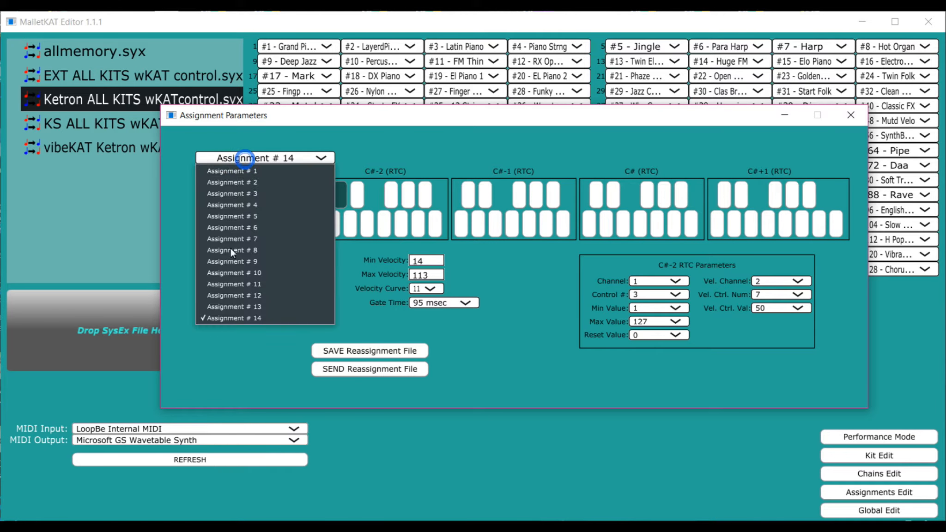
click(252, 306)
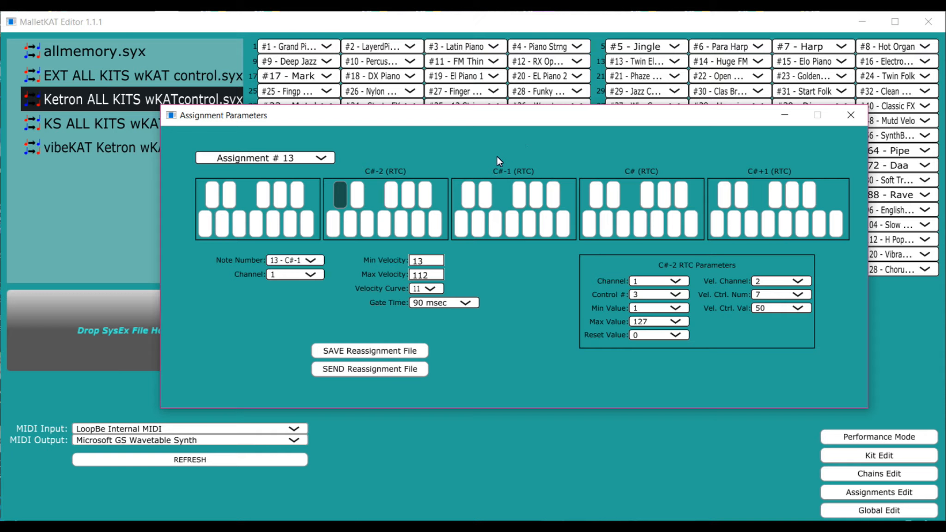
click(851, 116)
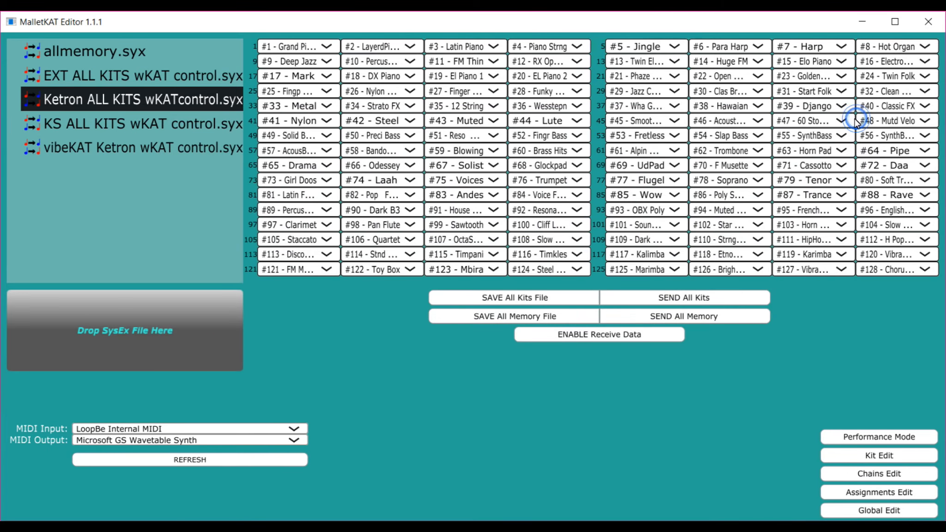
Open Kit # 1's parameters, reposition their window, and set the Reassignment Layer's Number to 1.
click(871, 454)
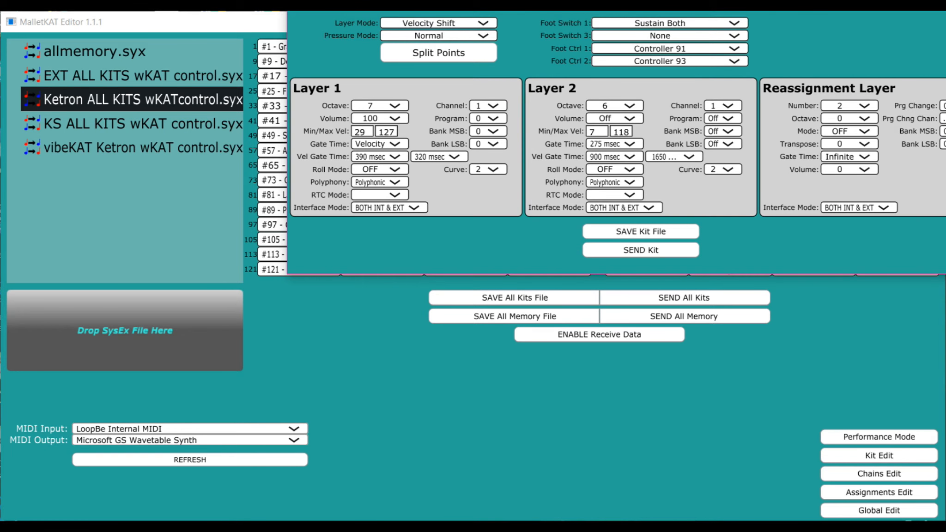
drag(771, 1, 568, 54)
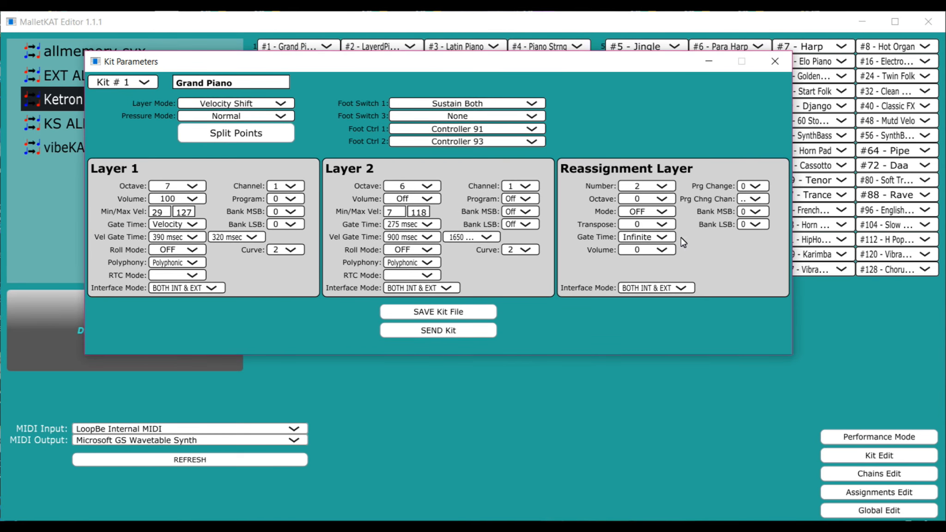
click(658, 186)
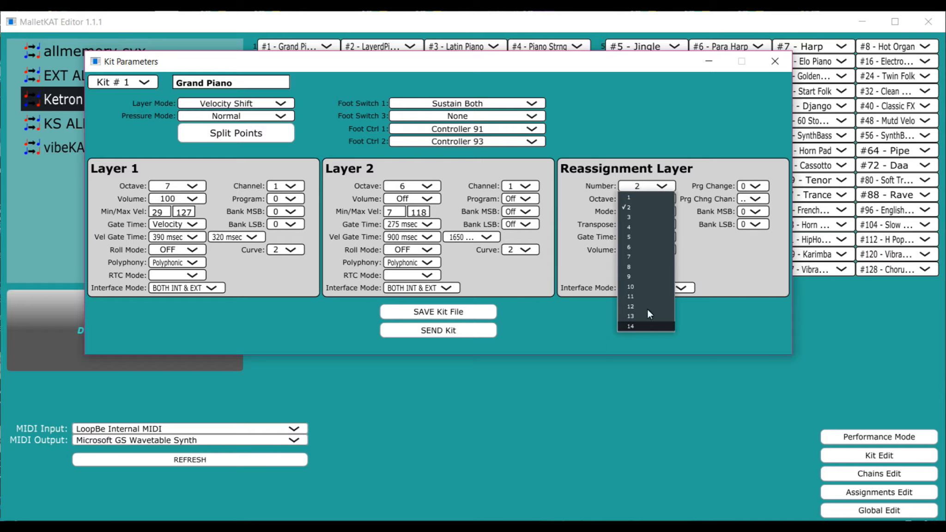
click(640, 198)
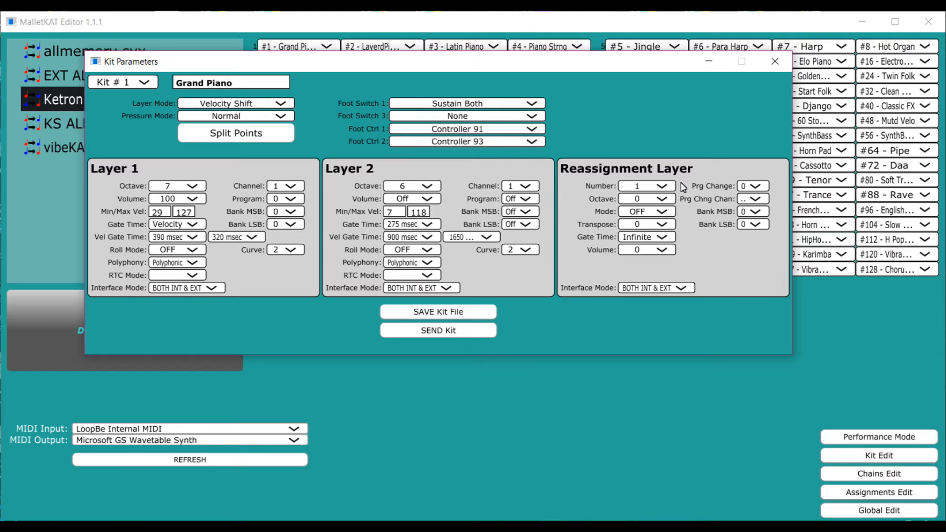
Set the Reassignment Layer's Mode to COMBINE.
click(640, 212)
click(628, 223)
click(650, 212)
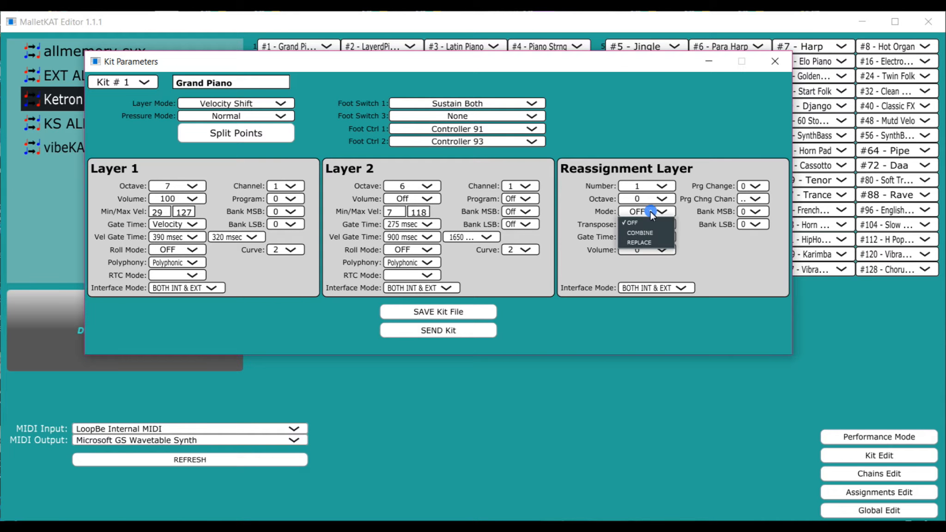
click(649, 234)
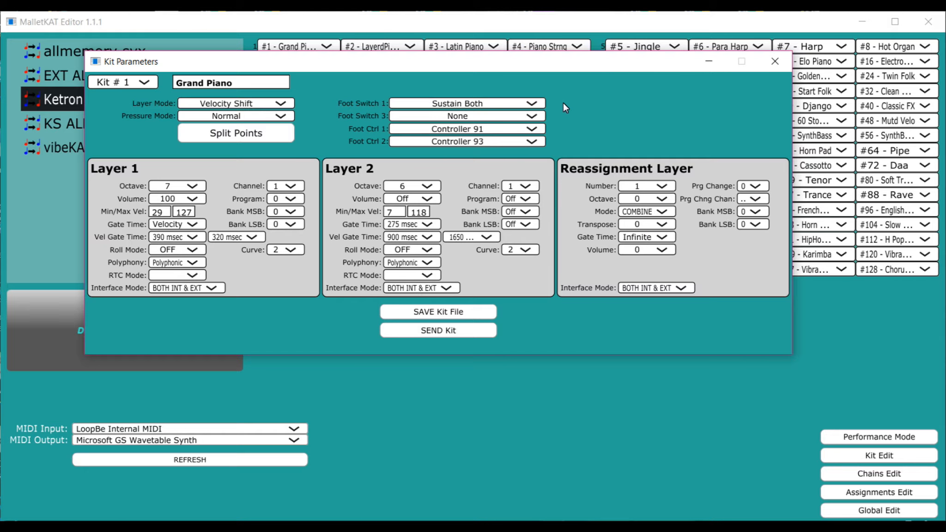
Set Kit # 1's split points to 37 - C1 for Layer 1's low note and 24 - B-1 for Layer 2's high note.
drag(447, 63, 449, 98)
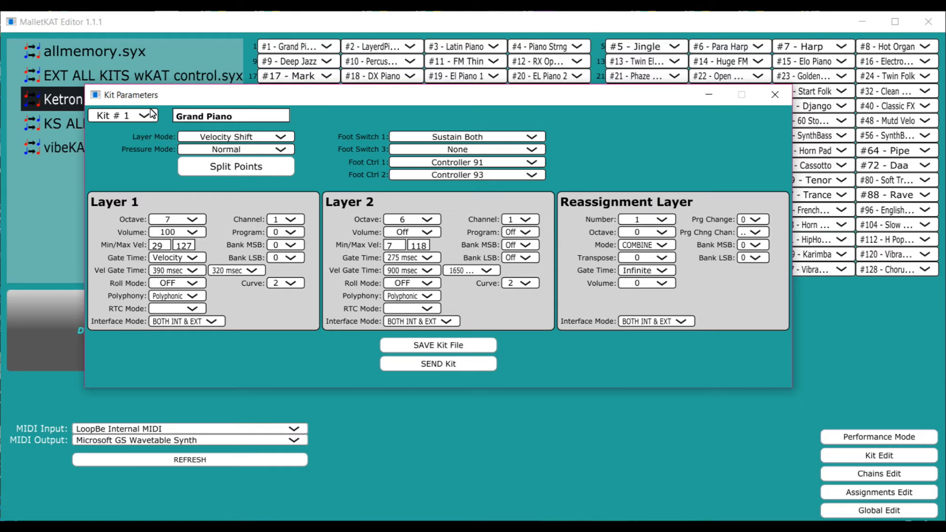
click(236, 167)
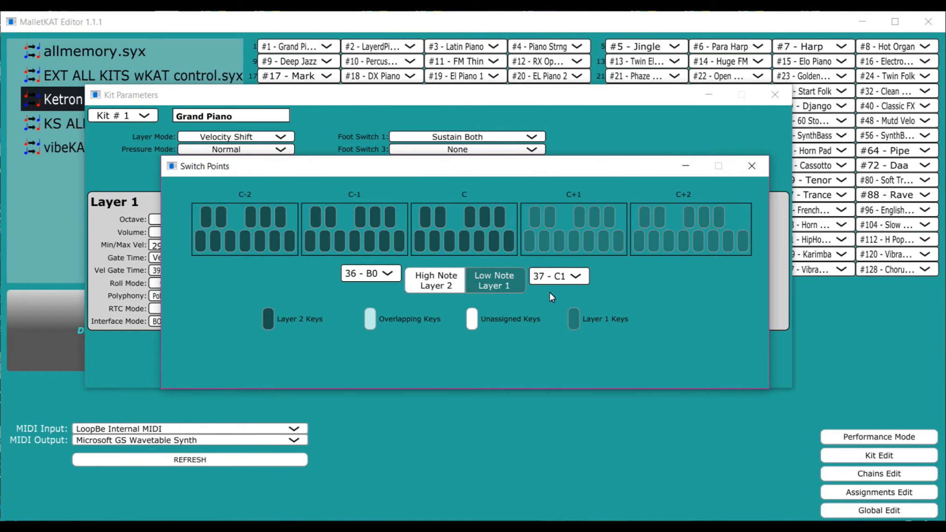
click(550, 276)
click(546, 275)
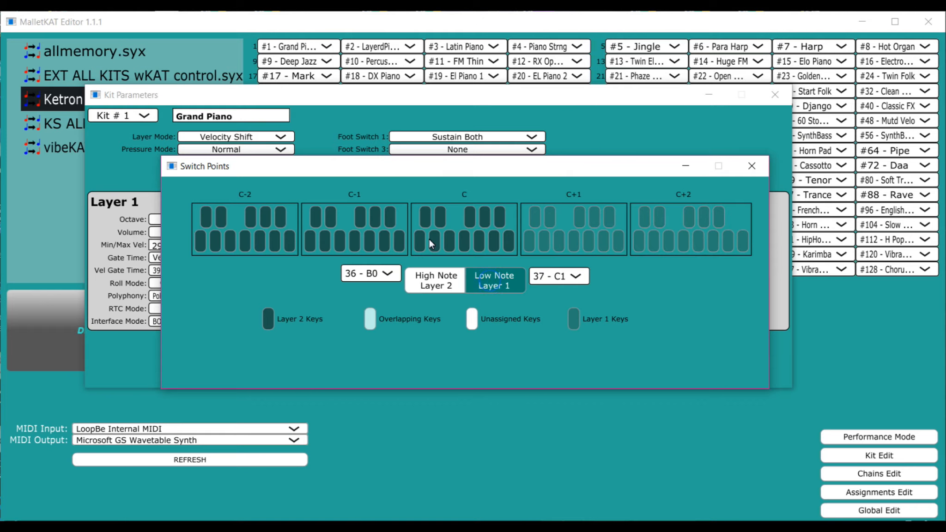
click(527, 243)
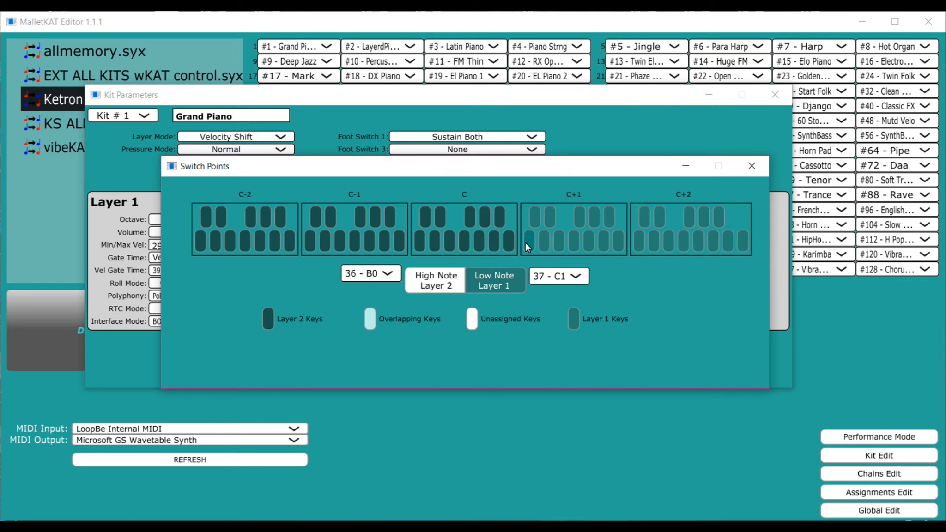
click(430, 281)
click(400, 244)
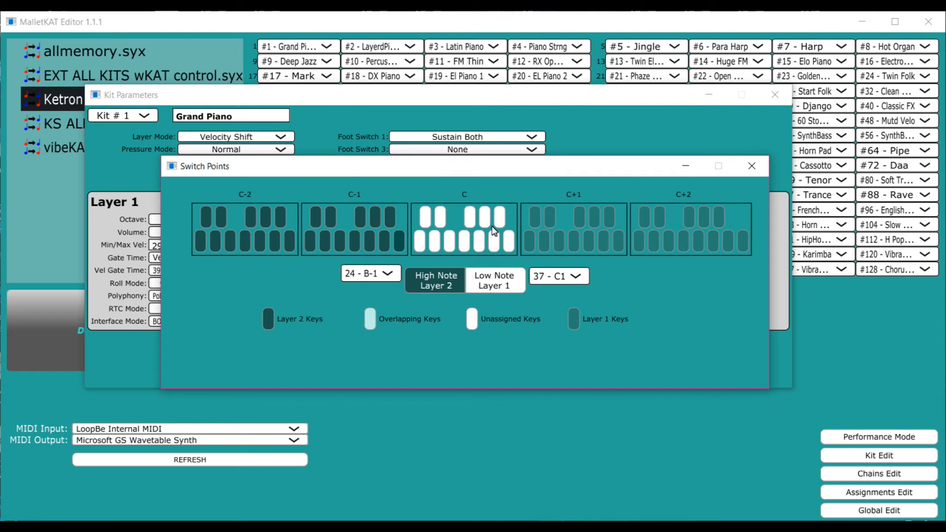
click(752, 167)
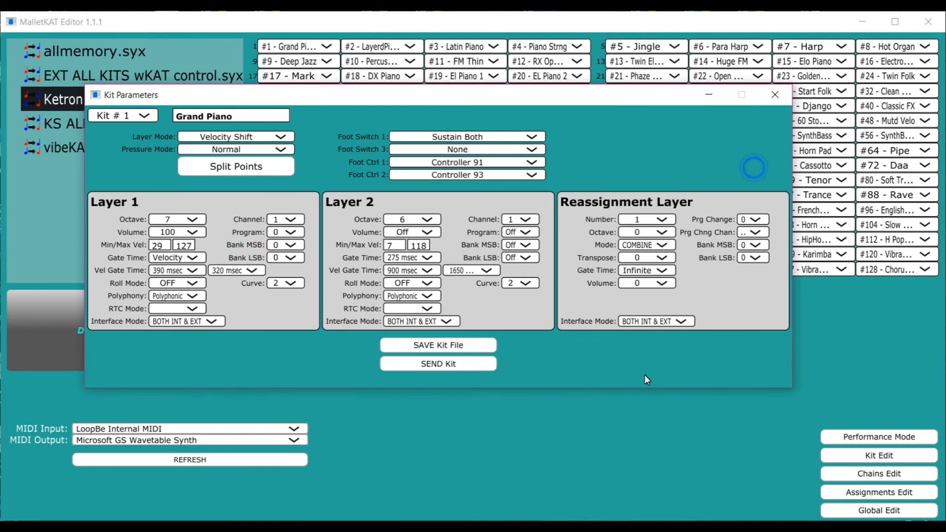
Set the Reassignment Layer's Mode to REPLACE and its Interface Mode to EXTERNAL ONLY.
click(661, 245)
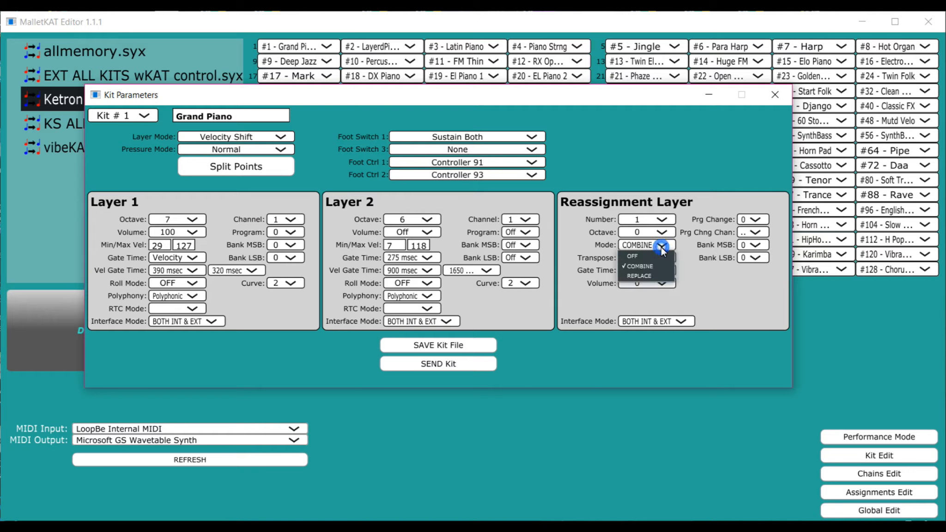
click(649, 275)
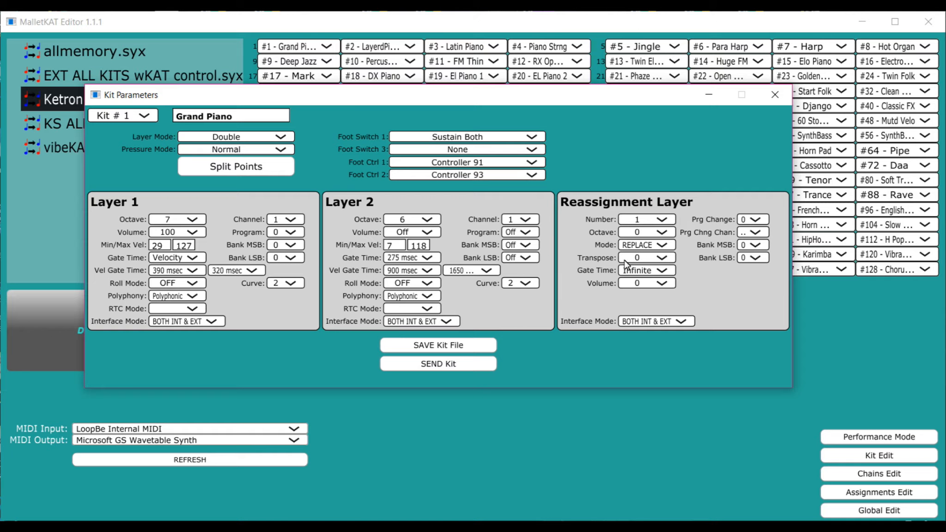
click(658, 322)
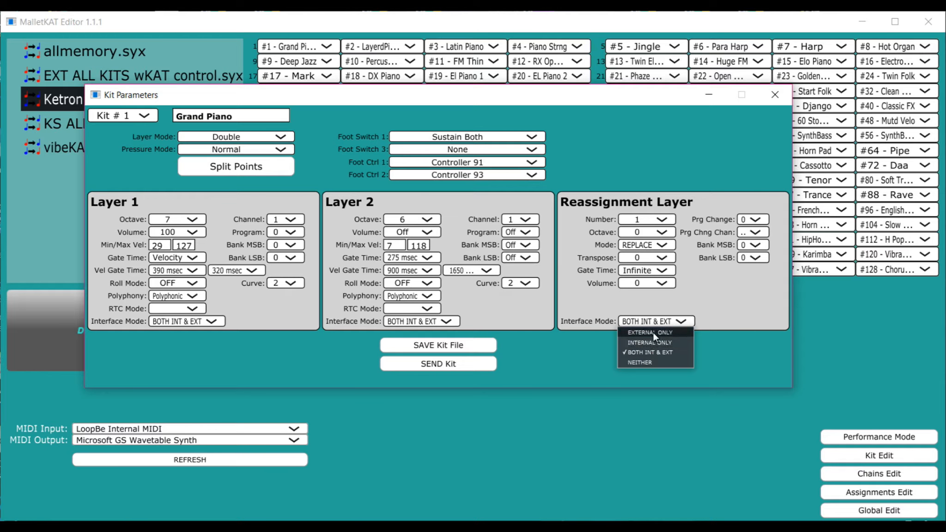
click(653, 332)
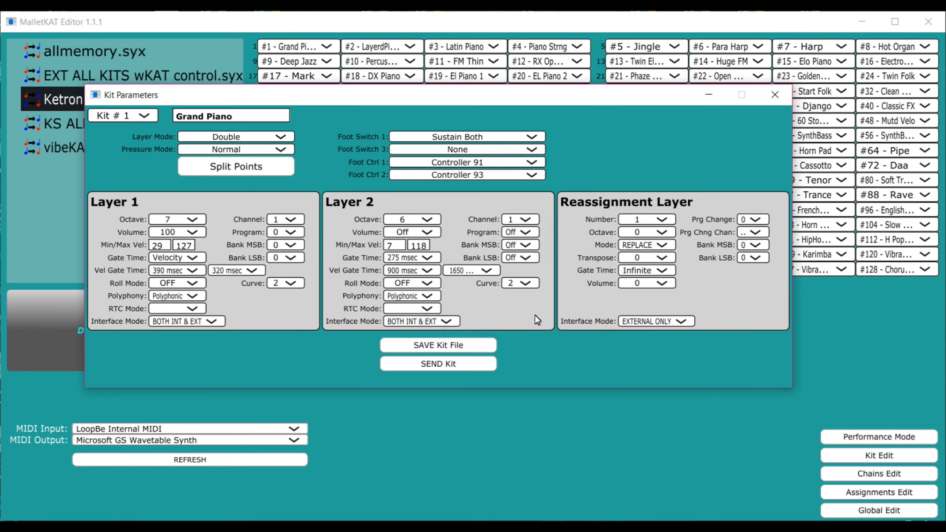
Set the Reassignment Layer's Octave to 4 and Transpose to -11, and close the kit parameters.
click(661, 235)
click(636, 257)
click(663, 230)
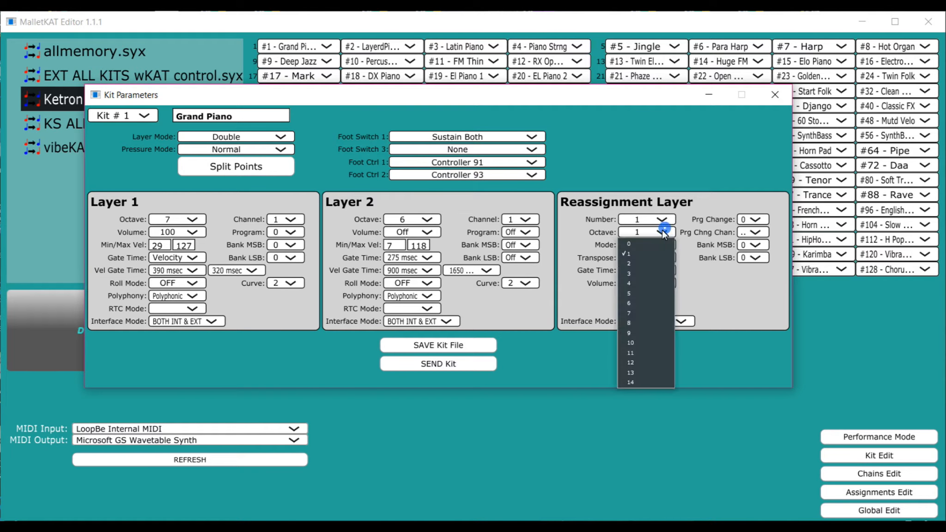
click(642, 283)
click(652, 257)
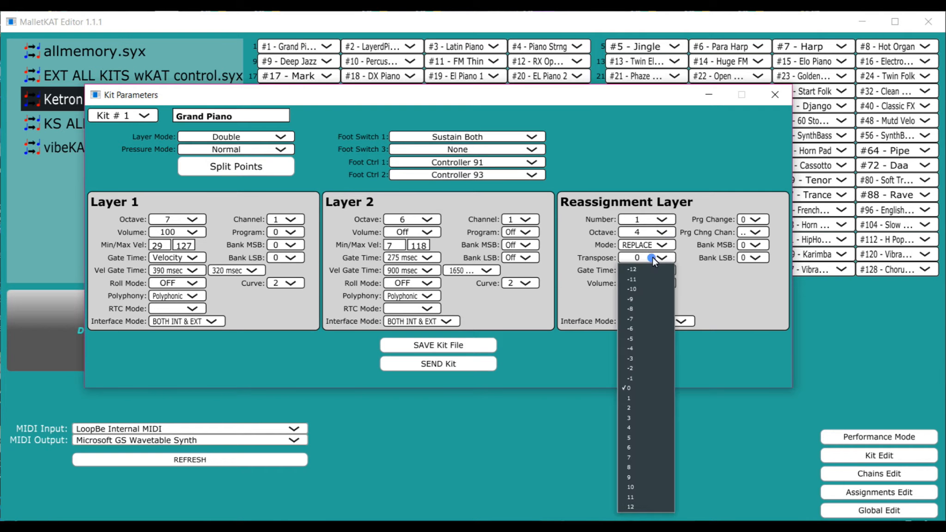
click(637, 280)
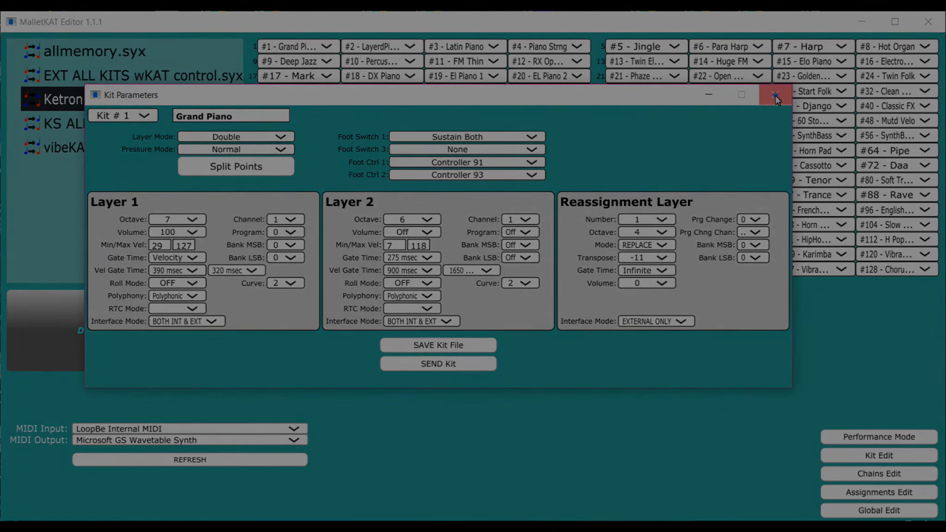
click(775, 95)
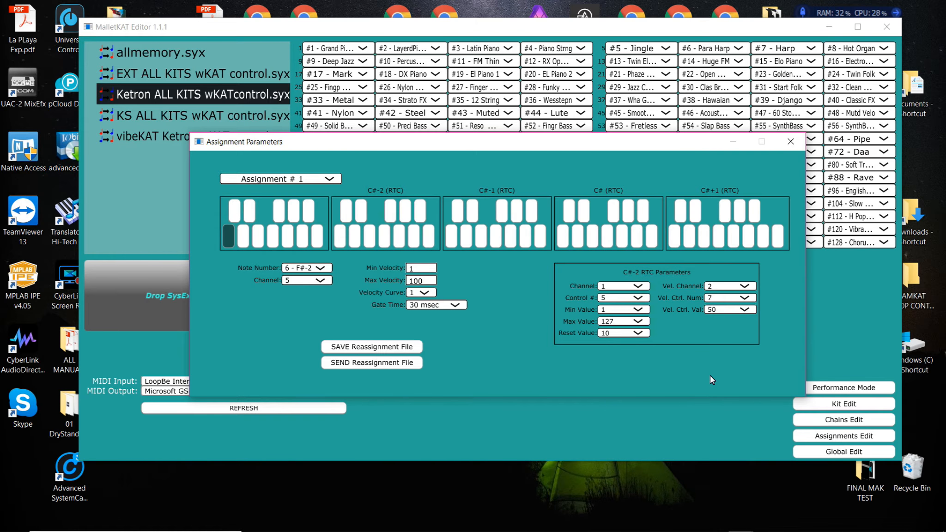
Reopen the Assignment # 1 parameters and set the C#-2 RTC Channel to 4 for the first upper key of the C#-2 group.
click(790, 141)
click(850, 436)
drag(779, 137, 621, 135)
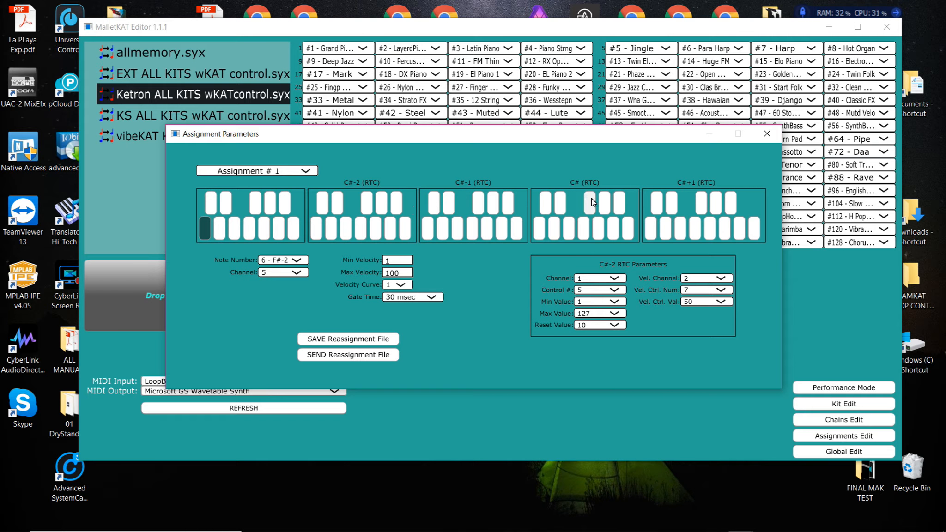
click(322, 202)
click(594, 291)
click(594, 291)
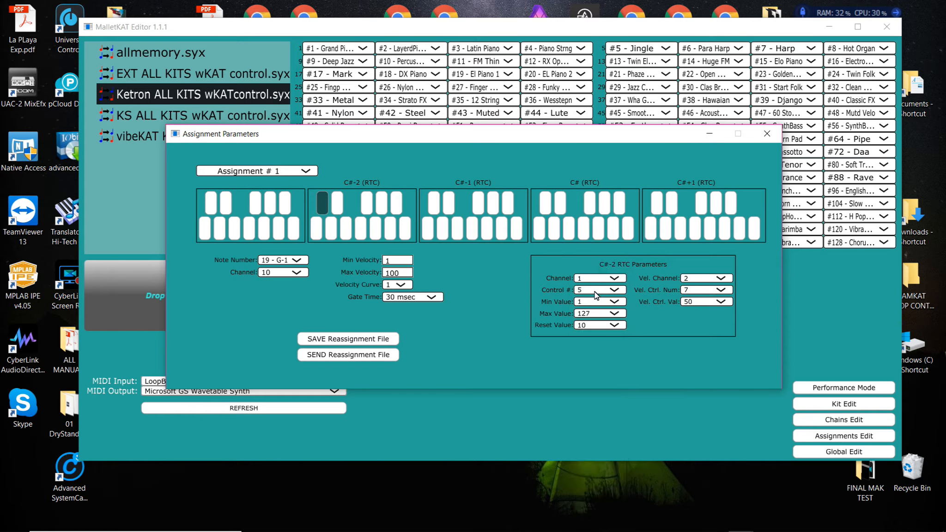
click(590, 278)
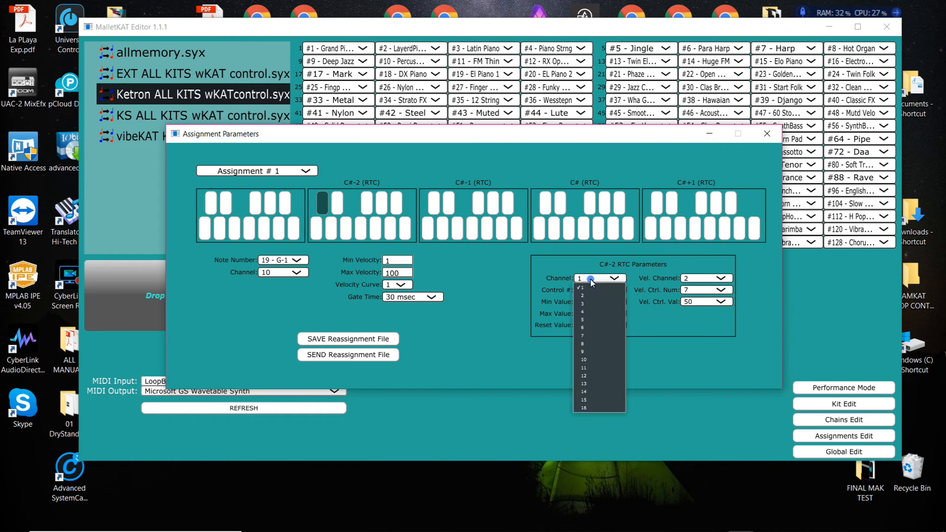
click(583, 312)
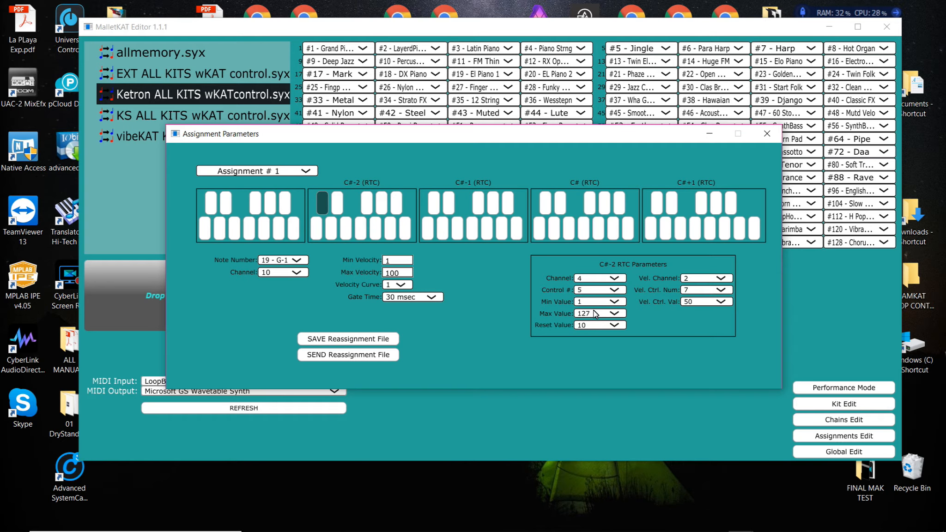
Select the first lower key of the C#-2 group and set the C#-2 RTC Min Value to 19 and Max Value to 106.
click(317, 231)
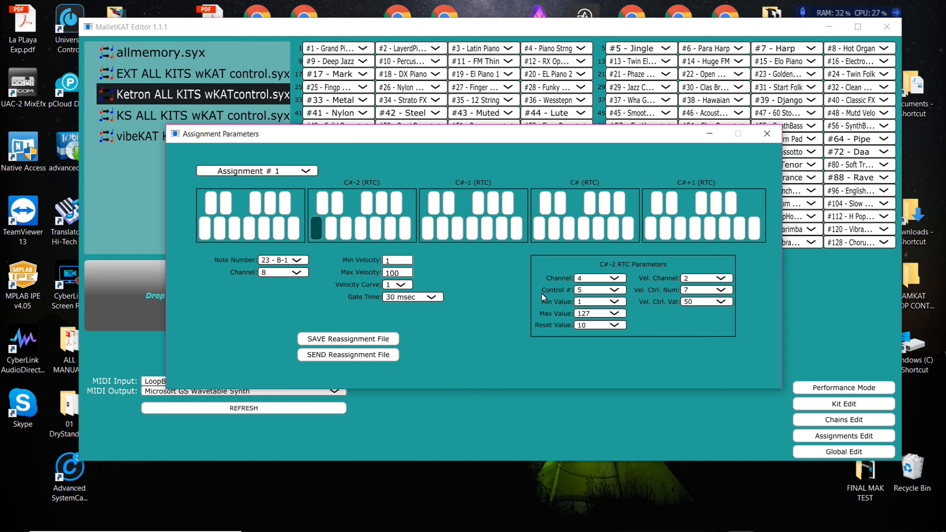
click(591, 312)
click(753, 231)
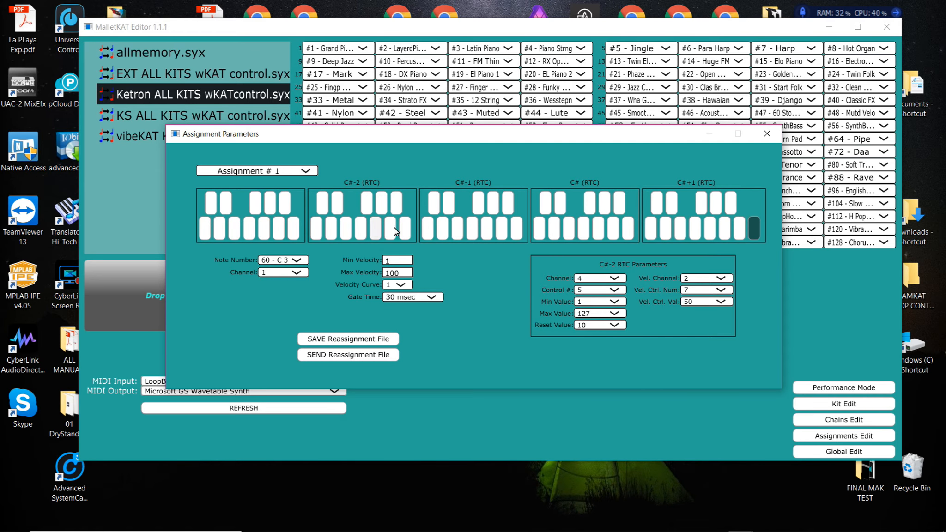
click(317, 230)
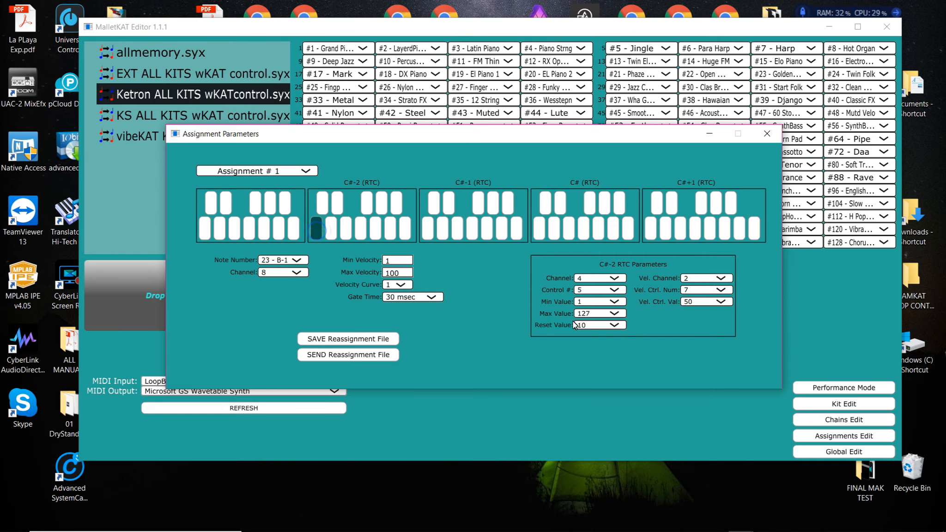
click(591, 305)
click(590, 442)
click(598, 313)
click(575, 145)
Compare the RTC parameters across keys in the C#-2, C#-1 and C# groups of Assignment # 1.
click(322, 200)
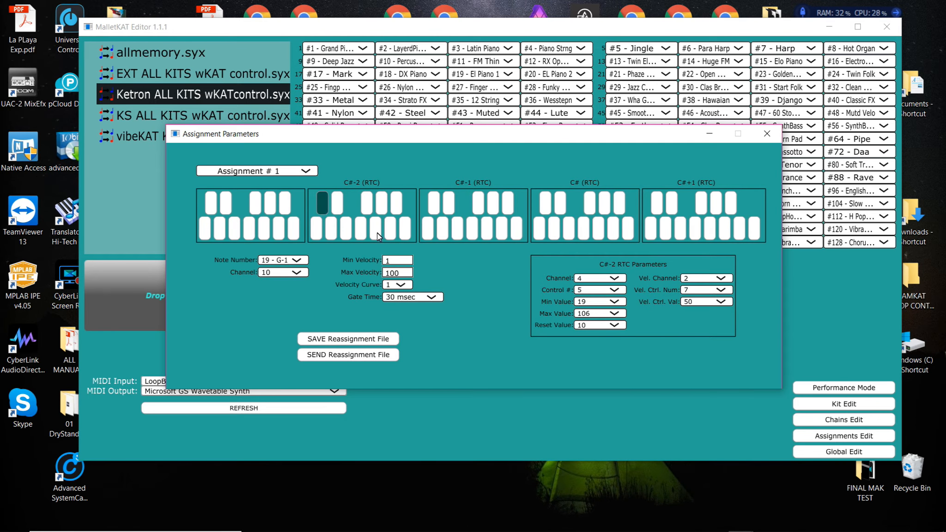
click(516, 228)
click(584, 230)
click(471, 235)
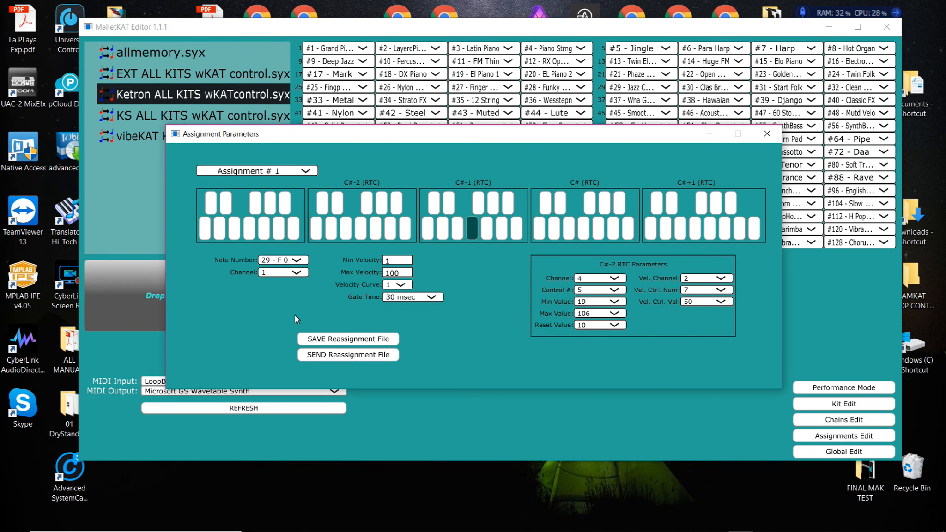
click(318, 229)
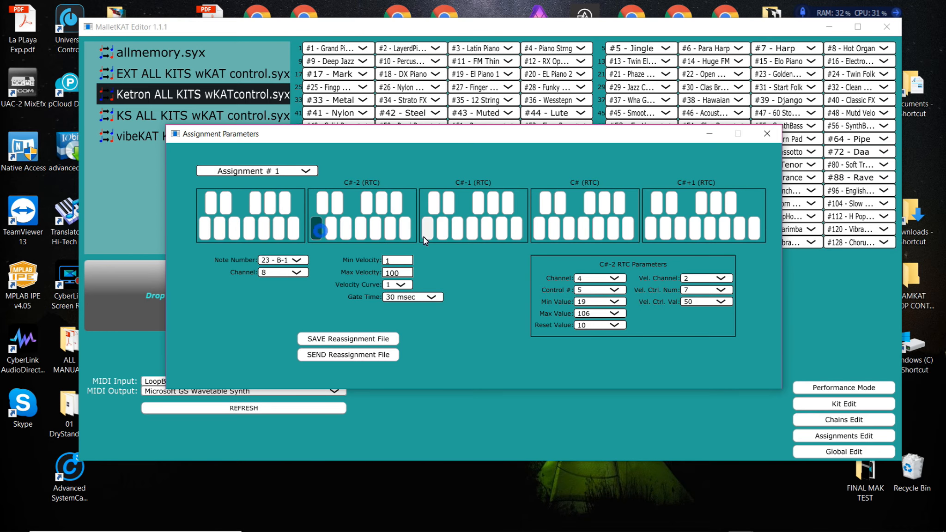
click(455, 228)
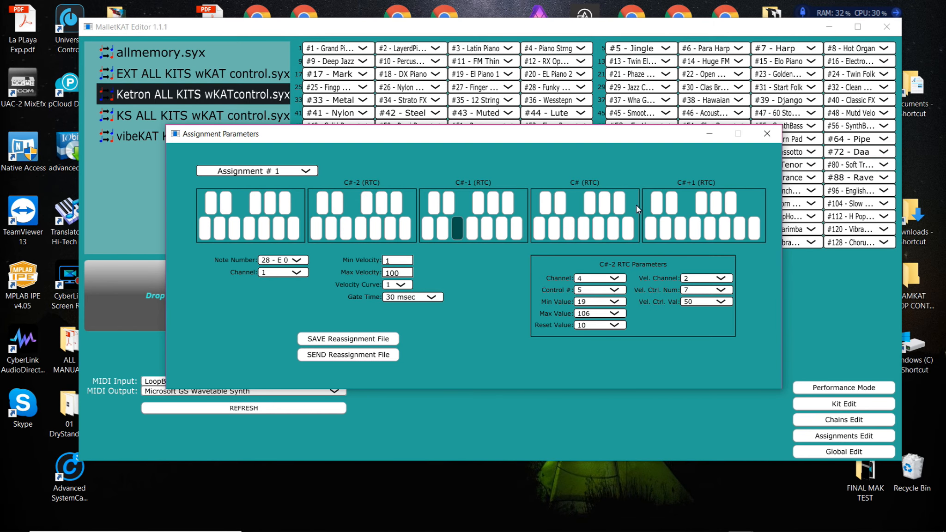
View the RTC parameters of the third and fourth upper keys in the C#-2 group, and close the assignment parameters.
click(367, 203)
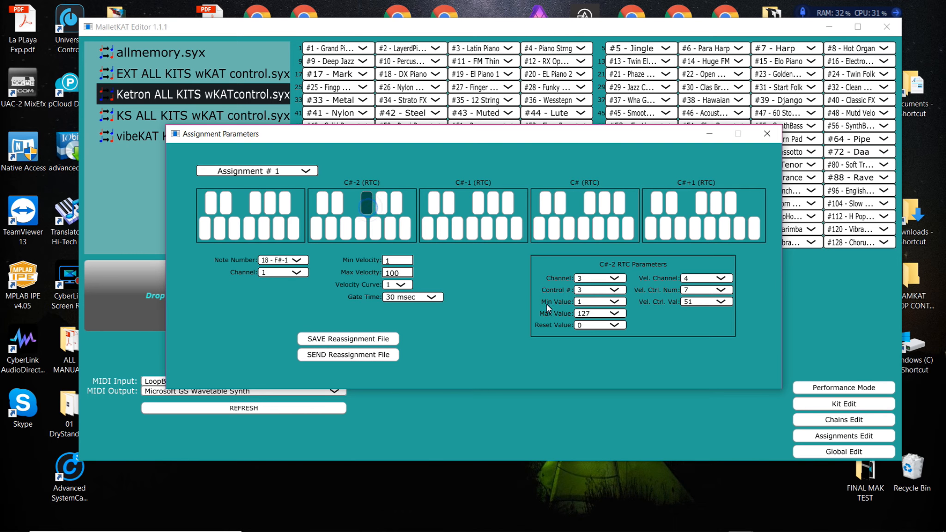
click(597, 327)
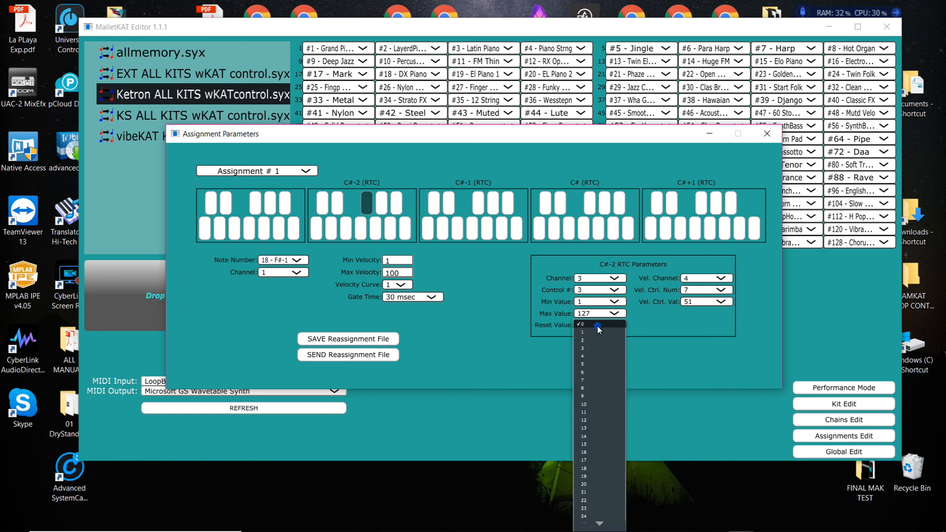
click(377, 204)
click(366, 204)
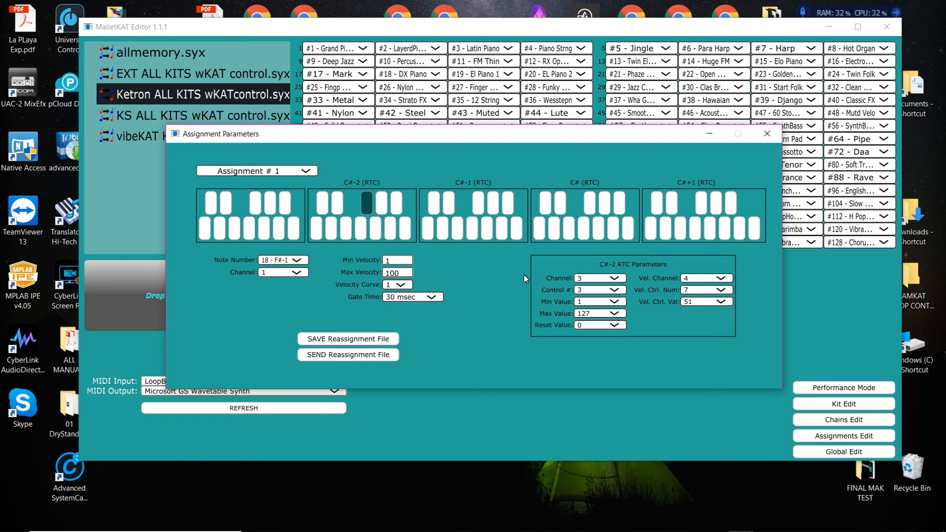
click(380, 203)
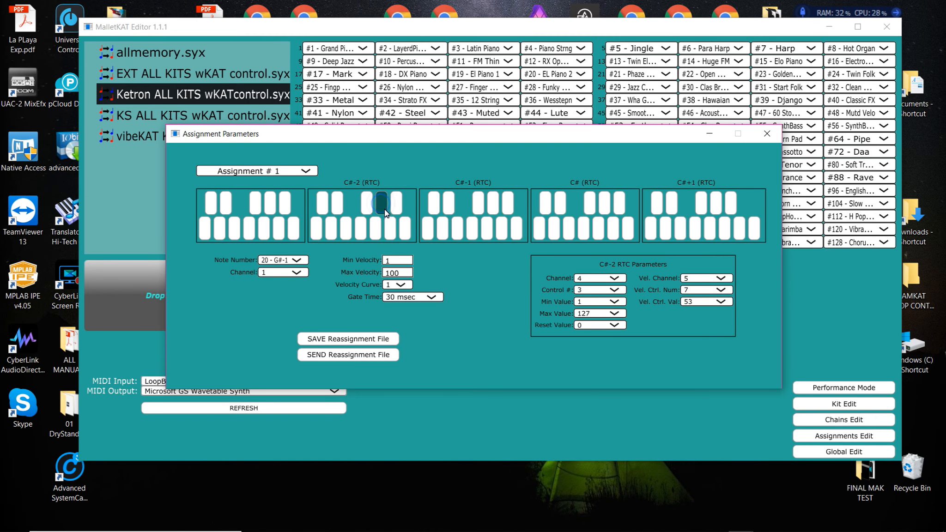
click(766, 134)
Open Kit # 1's parameters, set the RTC Mode of Layer 2 and Layer 1 to RTC, and close them.
click(836, 404)
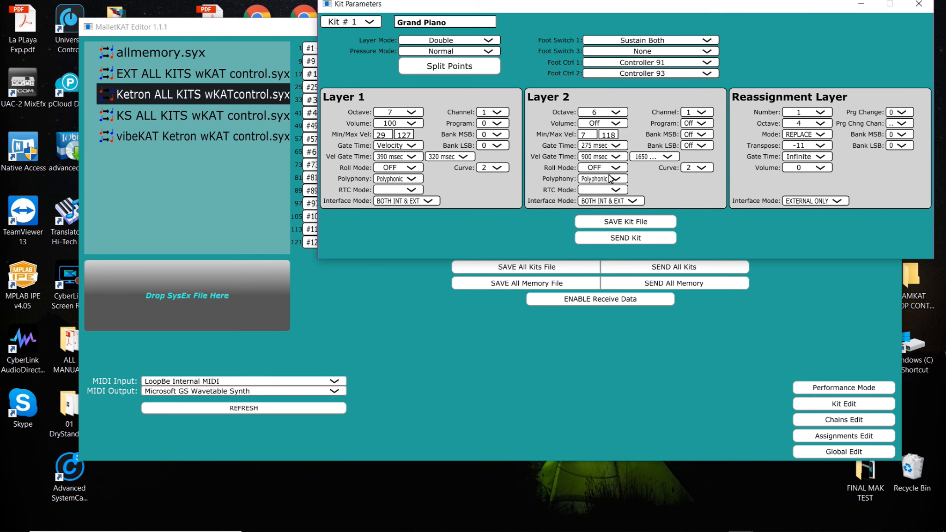
click(610, 189)
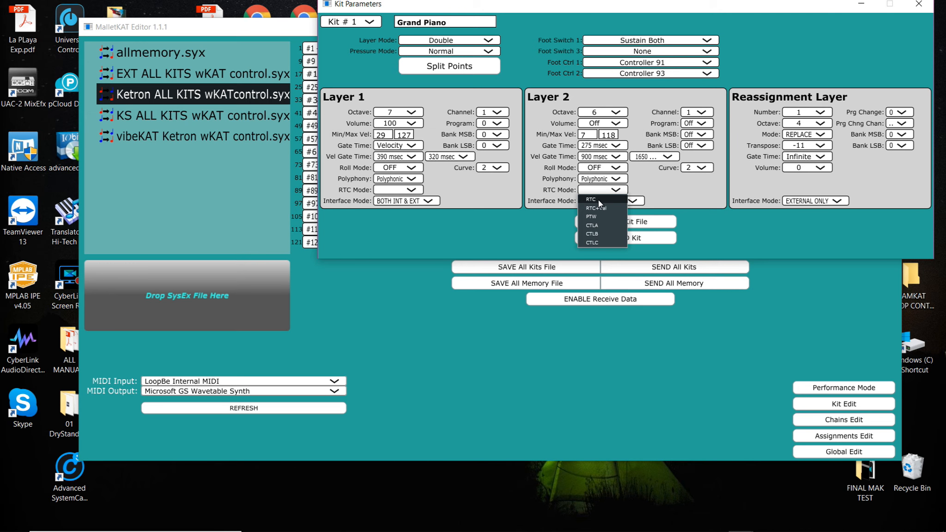
click(597, 199)
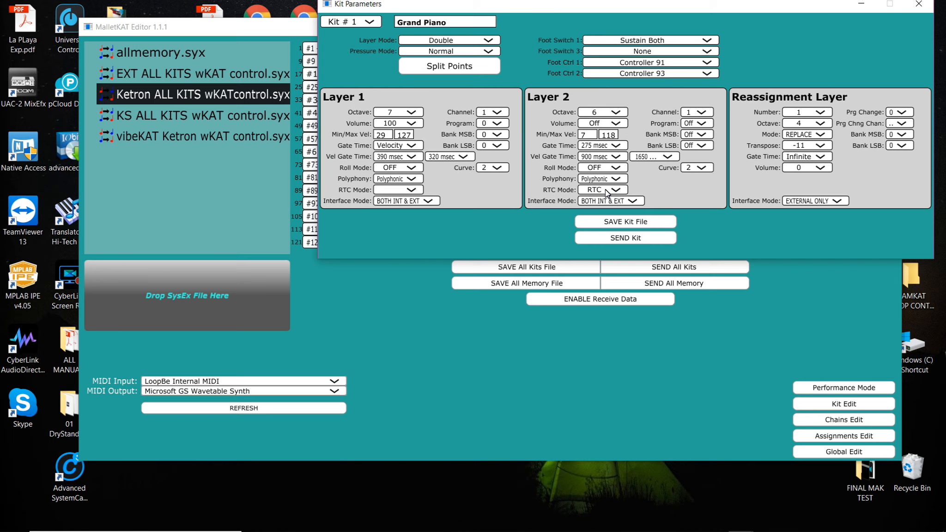
click(409, 191)
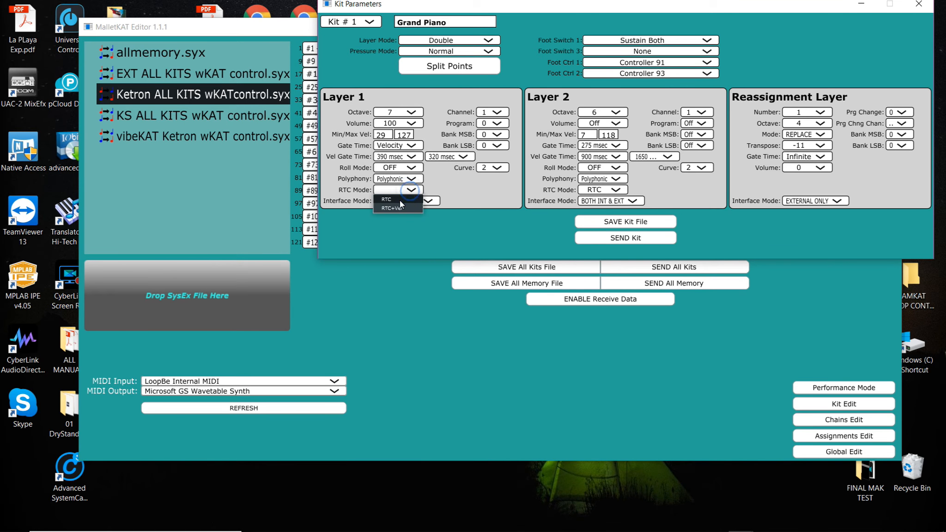
click(400, 200)
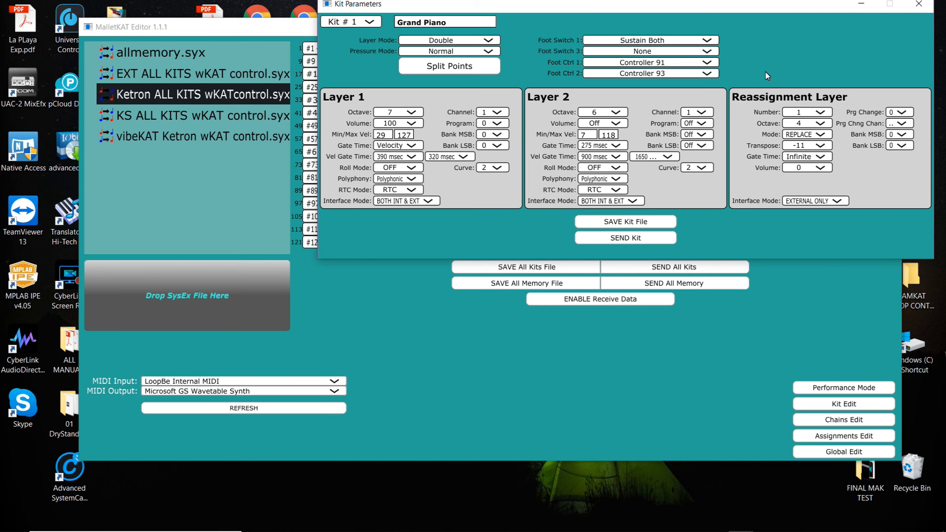
click(918, 4)
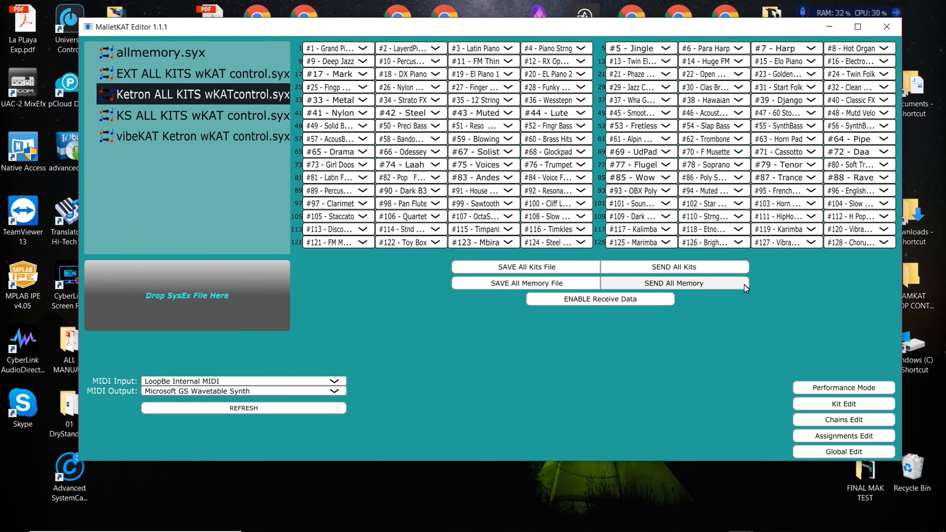
Open the assignment parameters, select the first upper C#-2 key, and set the C#-2 RTC Vel. Ctrl. Num to 12 and Vel. Channel to 1.
click(836, 436)
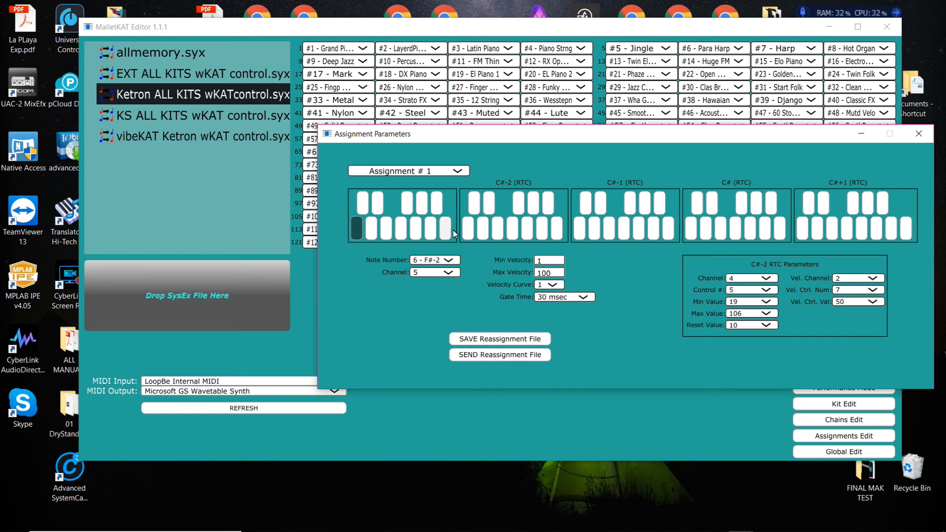
click(472, 199)
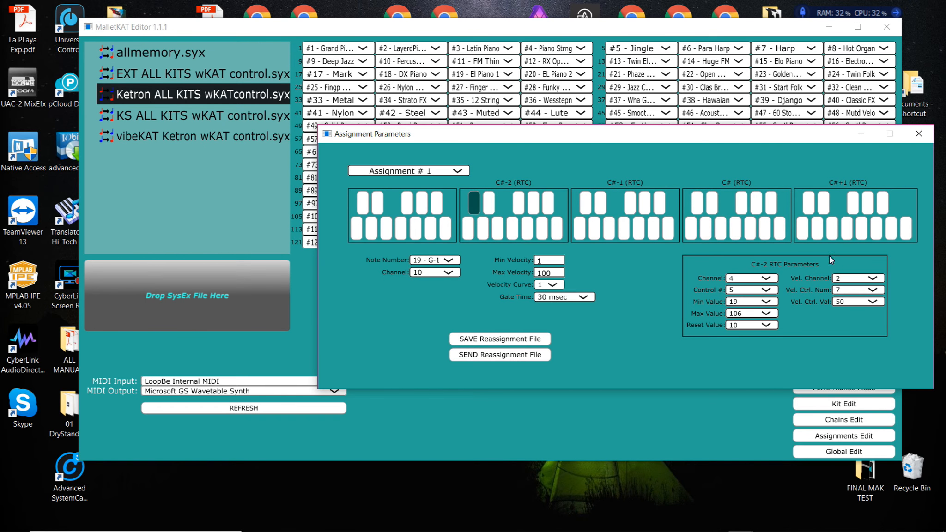
click(843, 290)
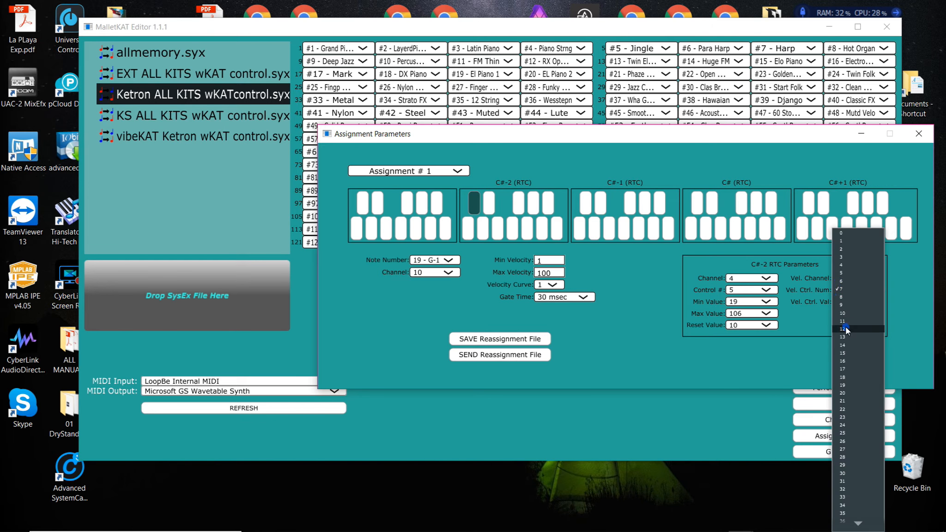
click(845, 327)
click(853, 280)
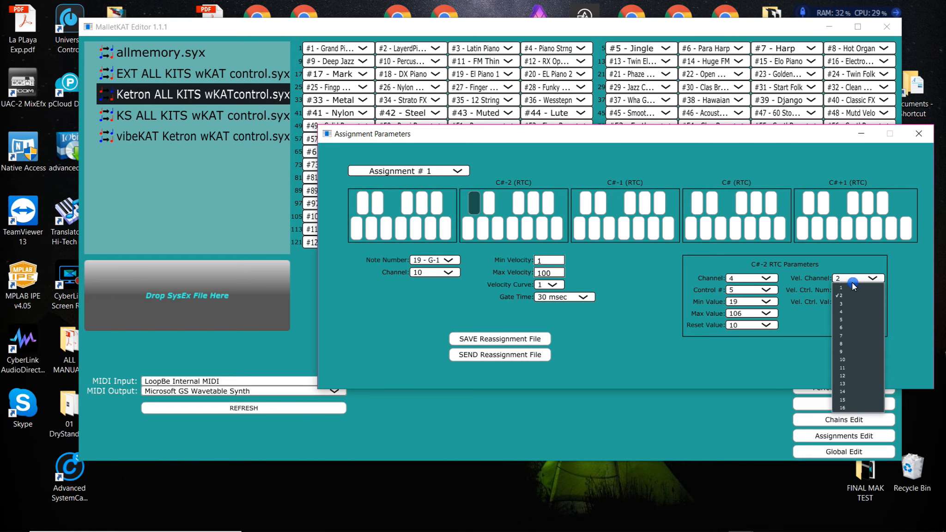
click(847, 289)
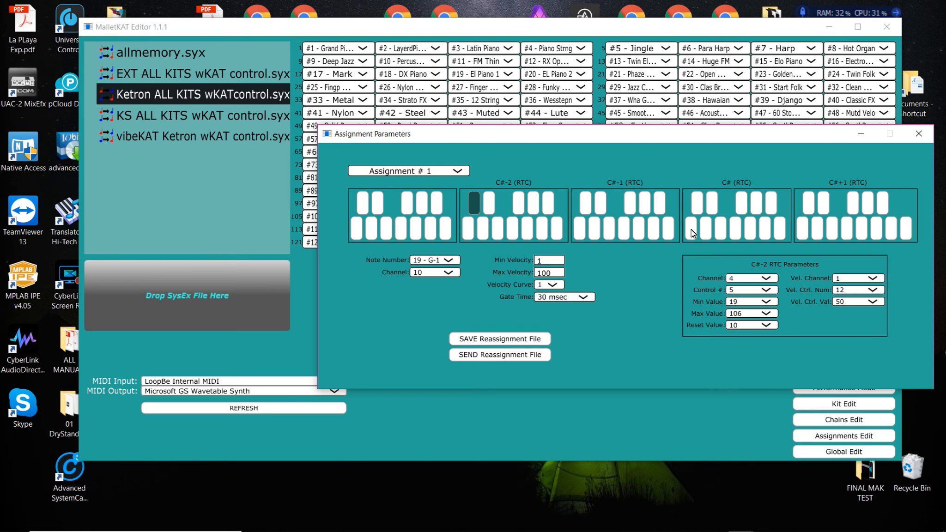
View the parameters of the fourth lower key in the C# group, and close the assignment parameters.
click(737, 230)
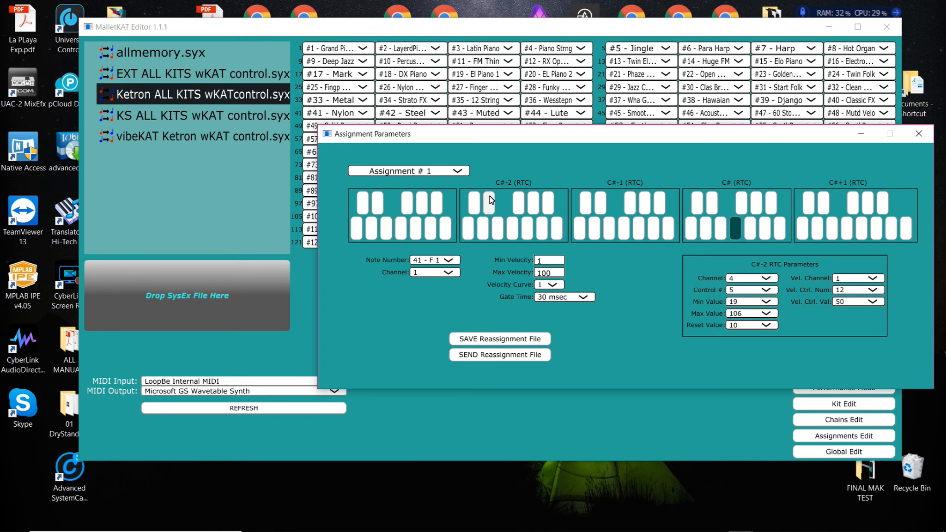
click(736, 233)
click(916, 136)
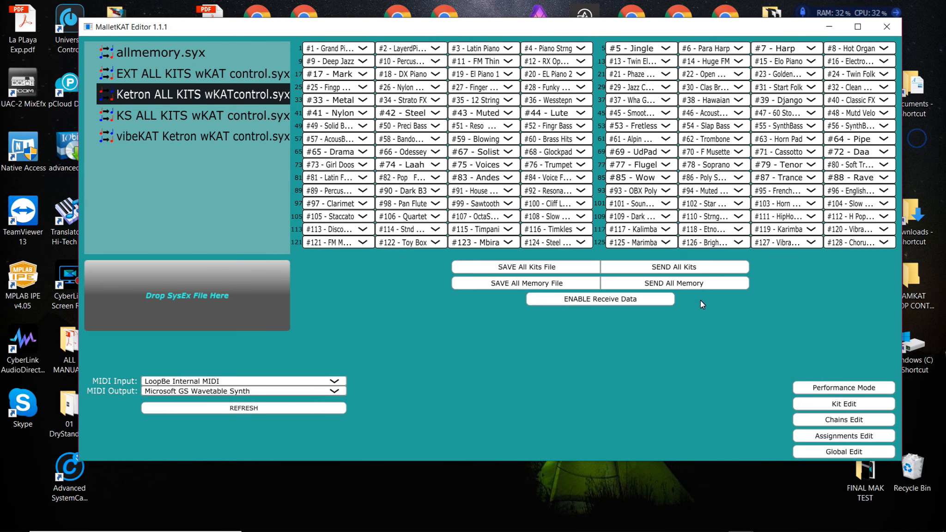
Open Kit # 1's parameters and try the RTC+Vel and PTW options for Layer 2's RTC Mode.
click(841, 404)
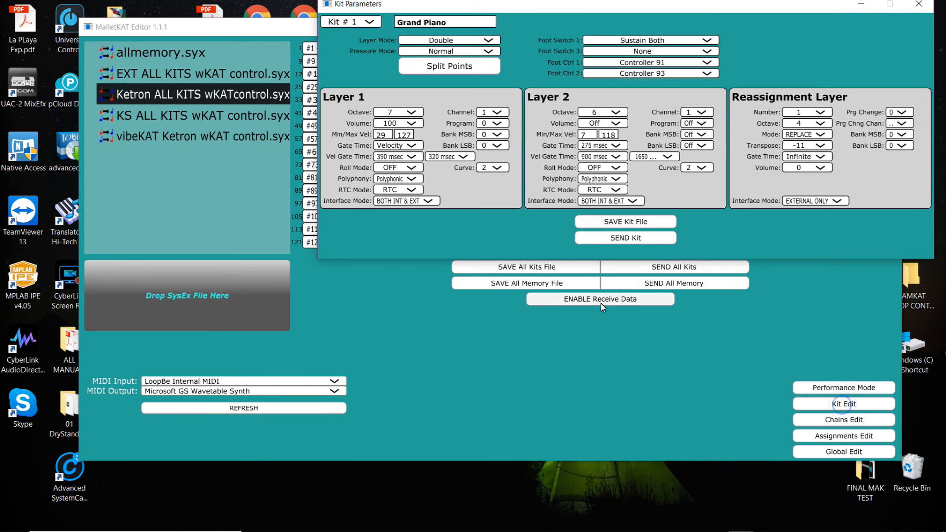
click(610, 189)
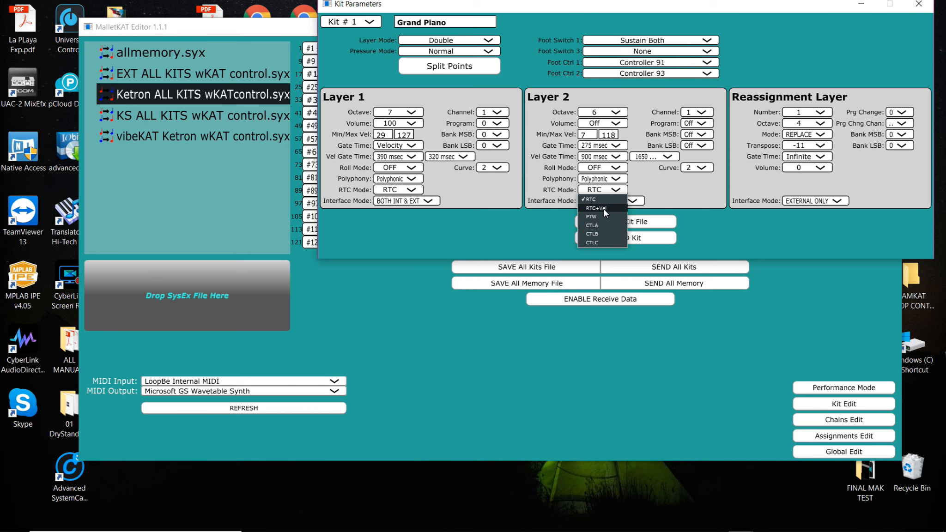
click(604, 208)
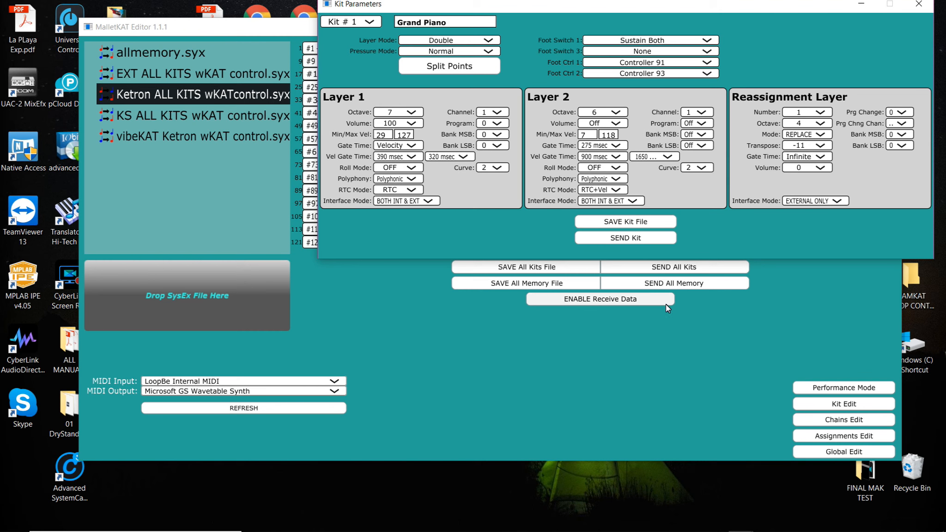
click(596, 189)
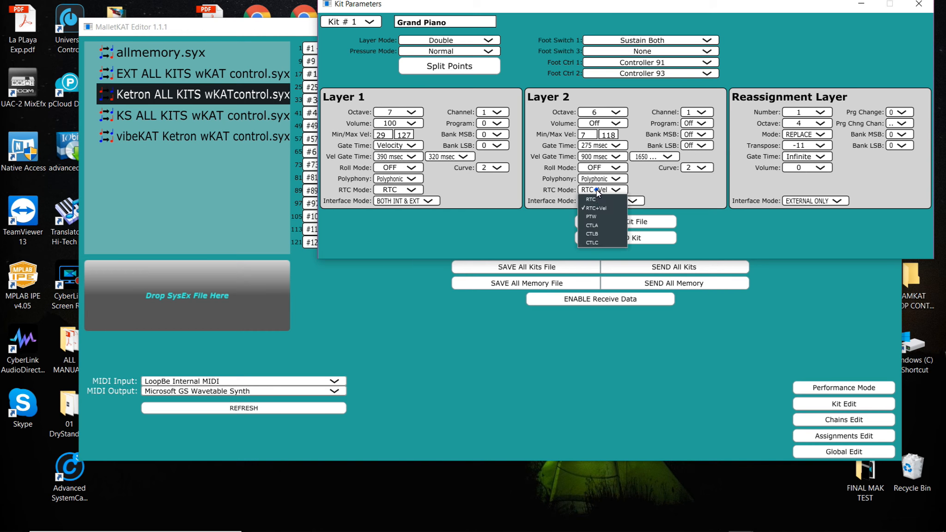
click(590, 218)
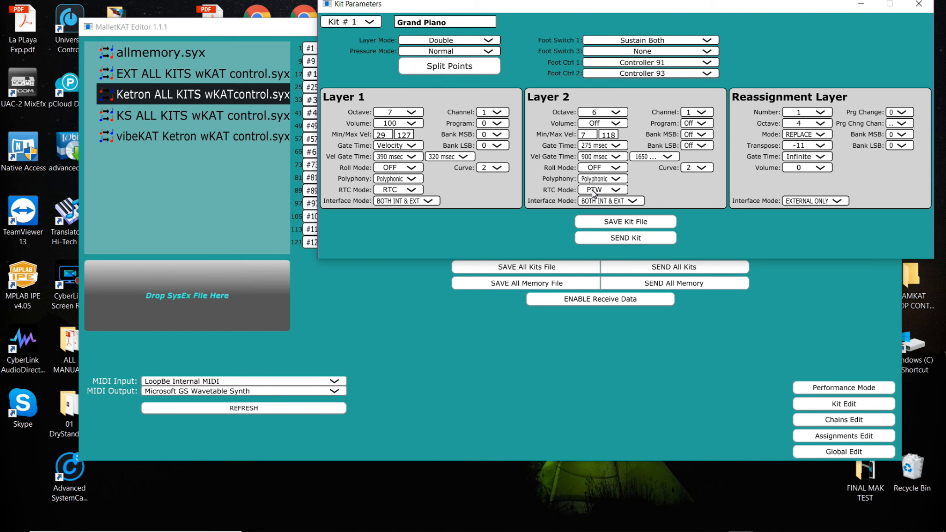
Compare the RTC parameters of Assignment # 1 with Kit # 1's parameters, and close the assignment parameters.
click(843, 436)
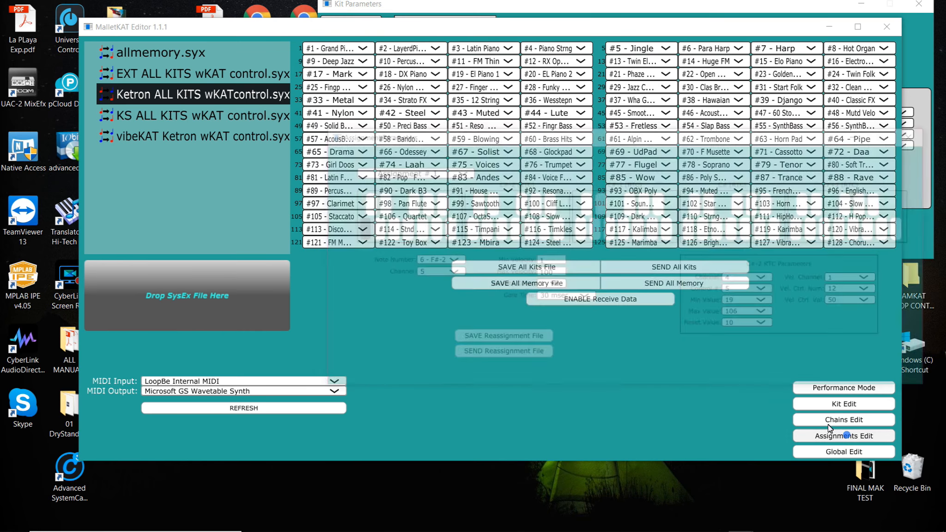
click(918, 134)
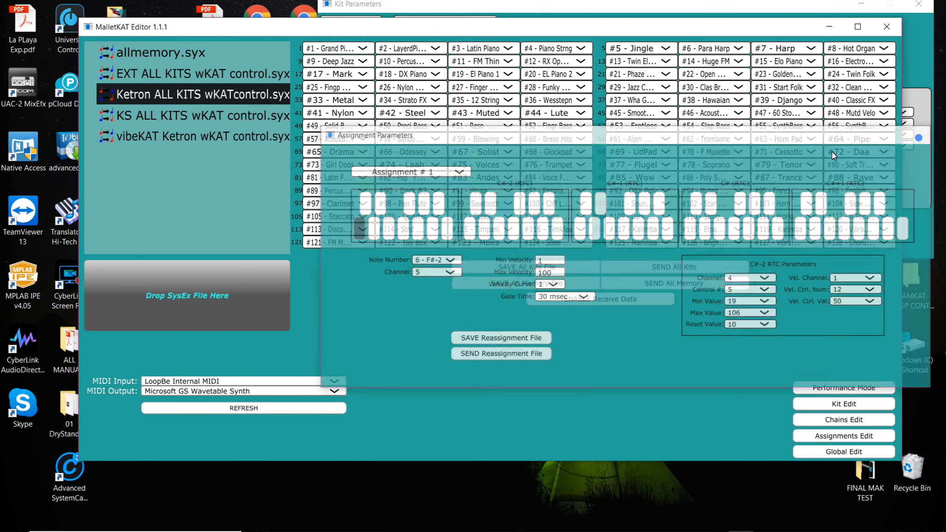
click(840, 404)
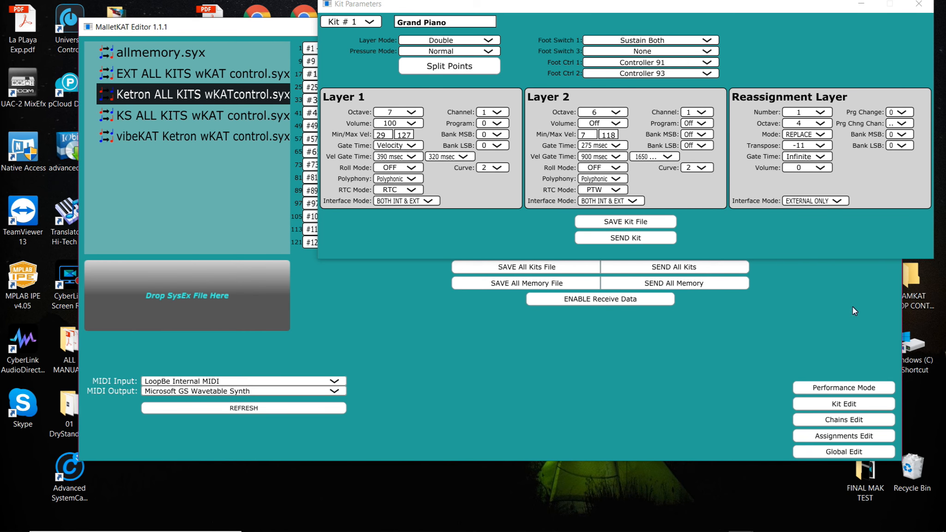
click(850, 434)
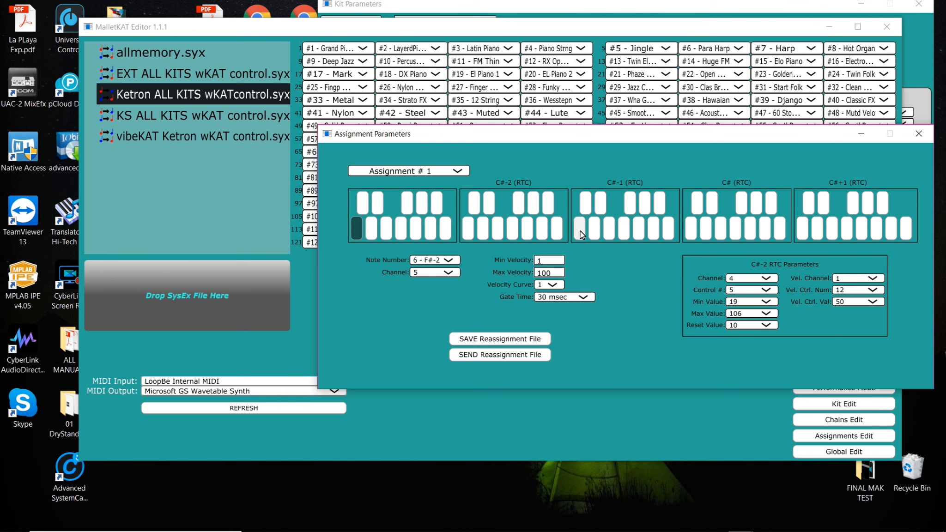
click(918, 135)
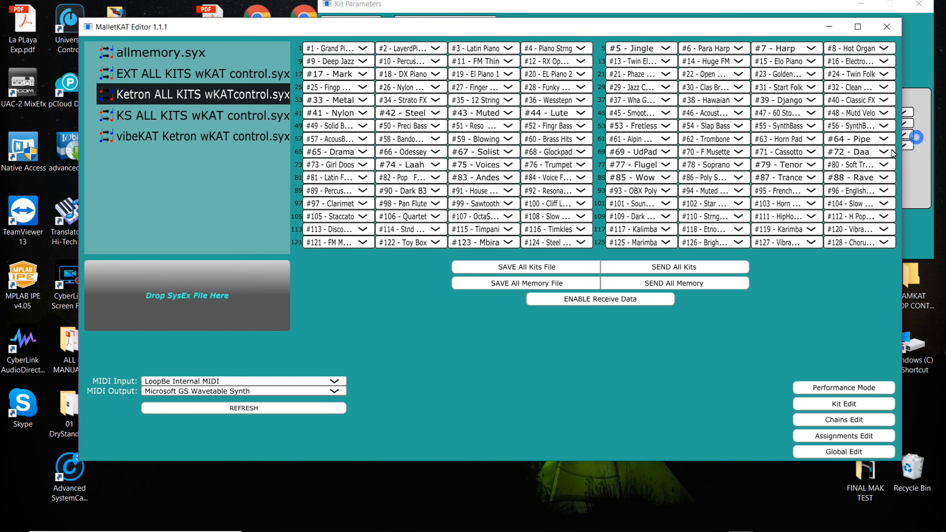
In Kit # 1, set Layer 2's Gate Time to 205 msec, switch its RTC Mode to CTLA and finally CTLB, and close the kit parameters.
click(830, 408)
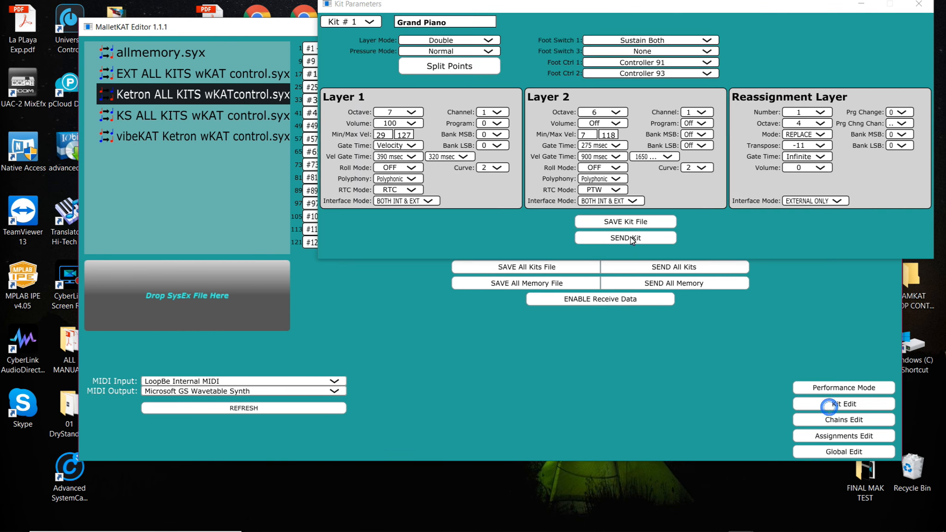
click(597, 146)
click(596, 24)
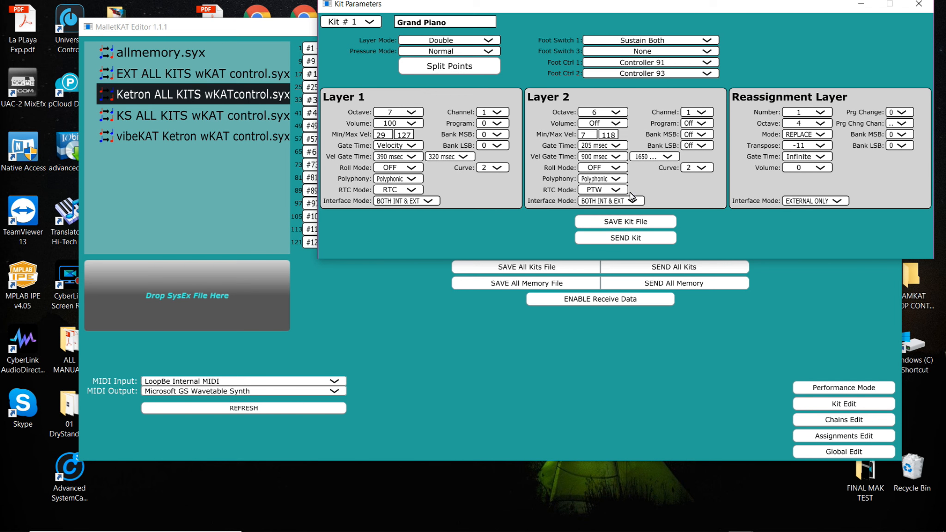
click(619, 191)
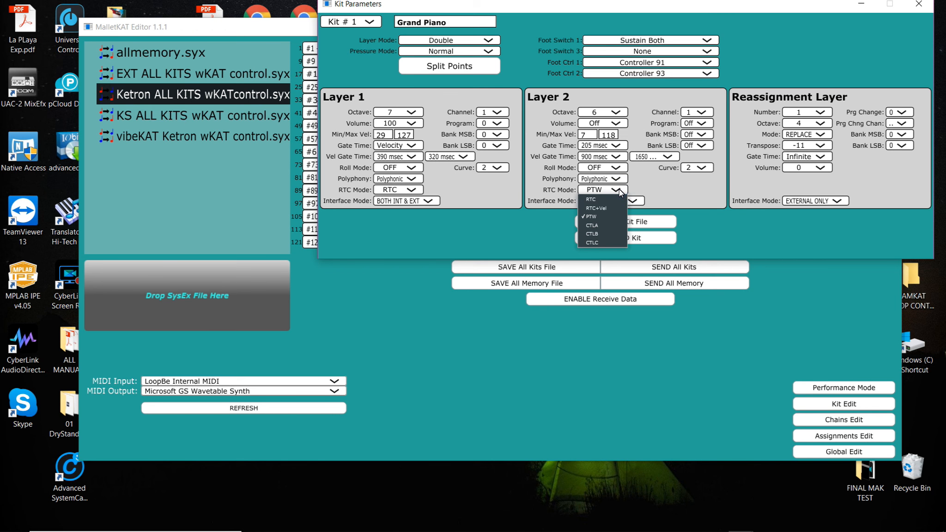
click(599, 226)
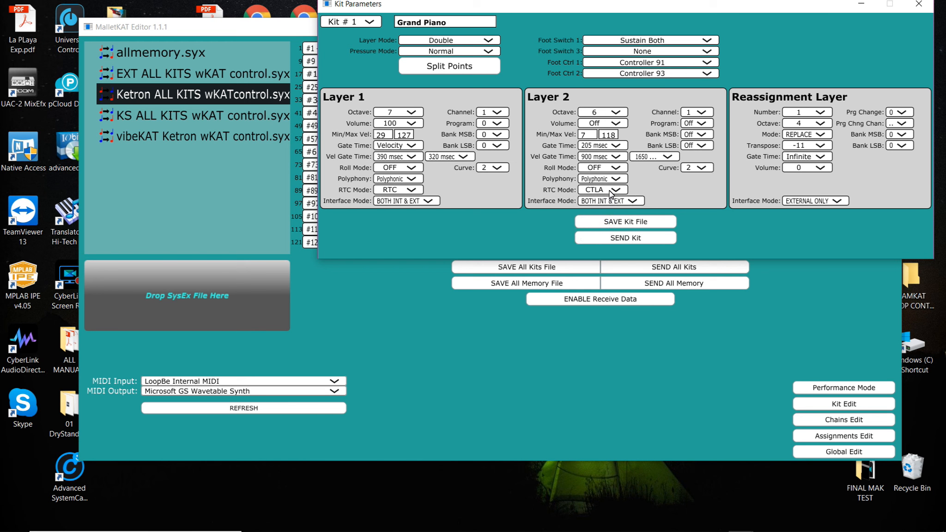
click(608, 190)
click(601, 233)
drag(743, 5, 660, 69)
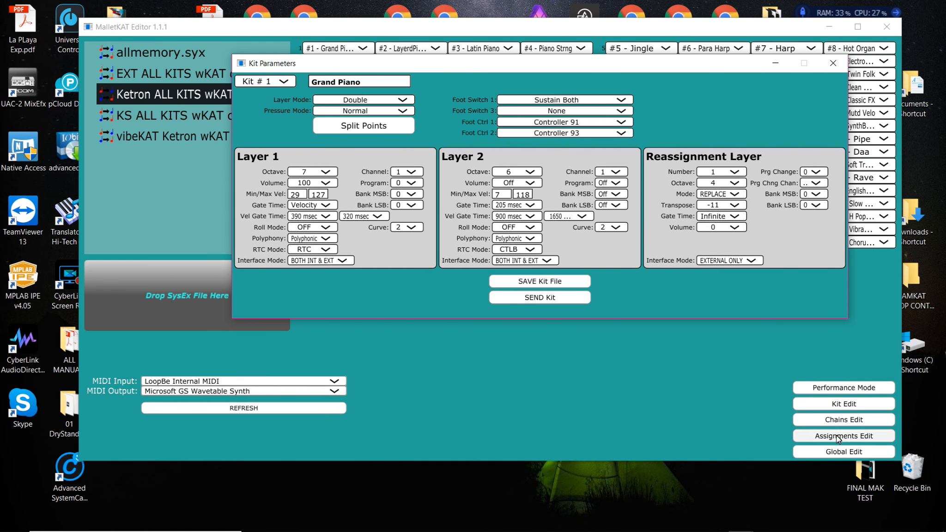
drag(647, 64, 625, 84)
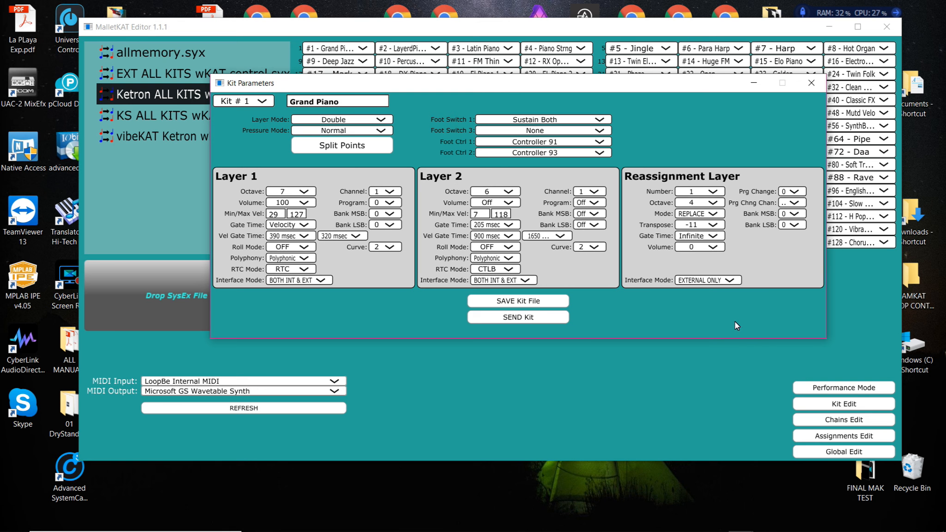
click(812, 85)
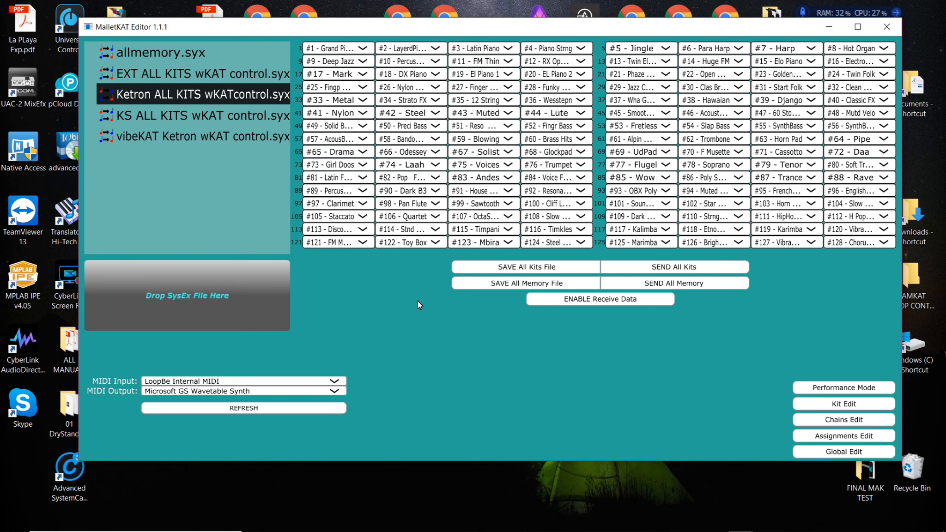
Open the global parameters, set memory to MEMORY PROTECTED and the setups to USER SETUPS, and close them.
click(853, 456)
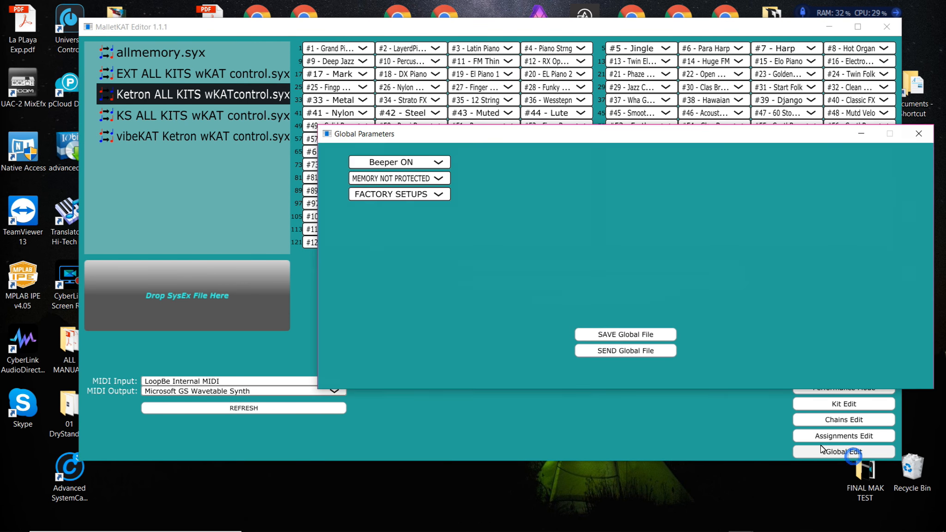
click(418, 161)
click(533, 157)
click(418, 177)
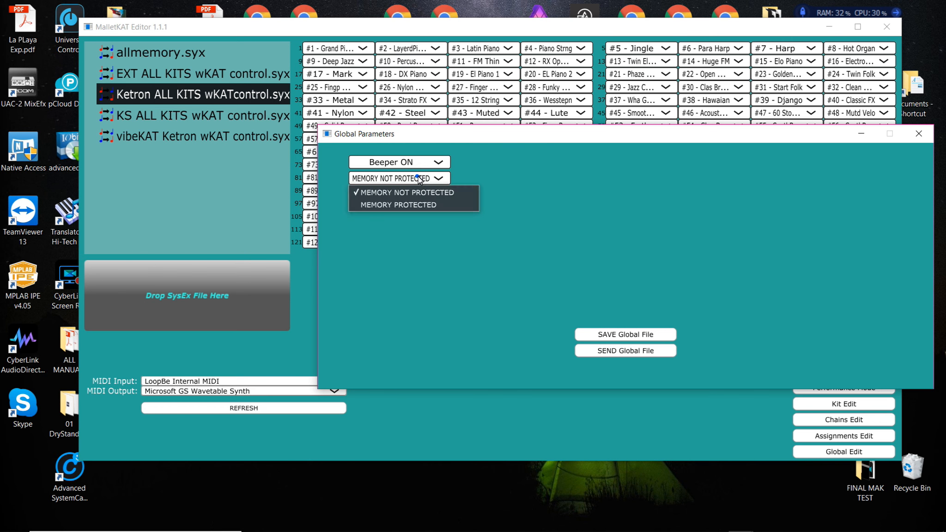
click(416, 209)
click(432, 194)
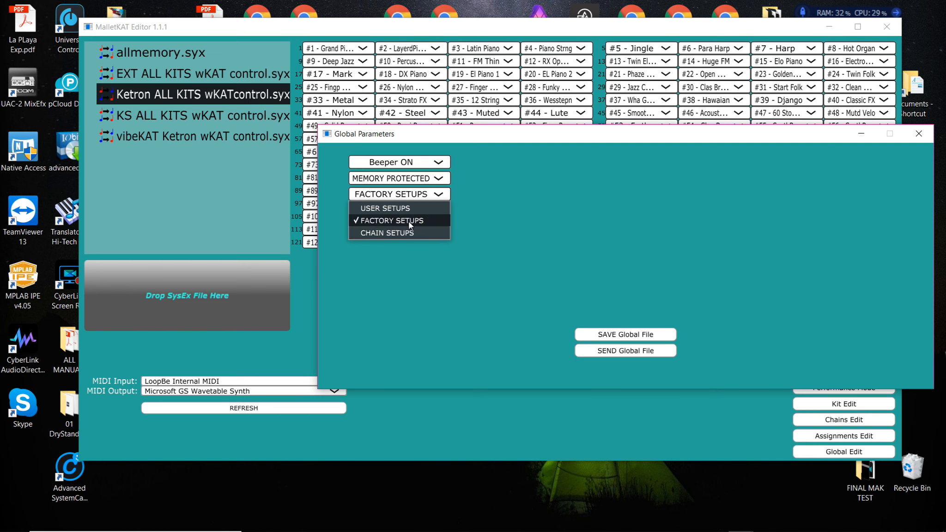
click(401, 207)
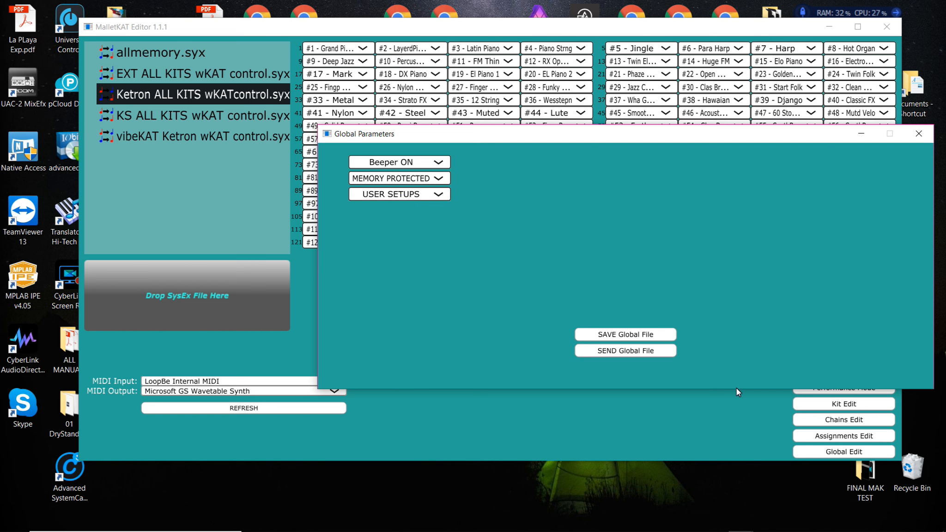
click(917, 134)
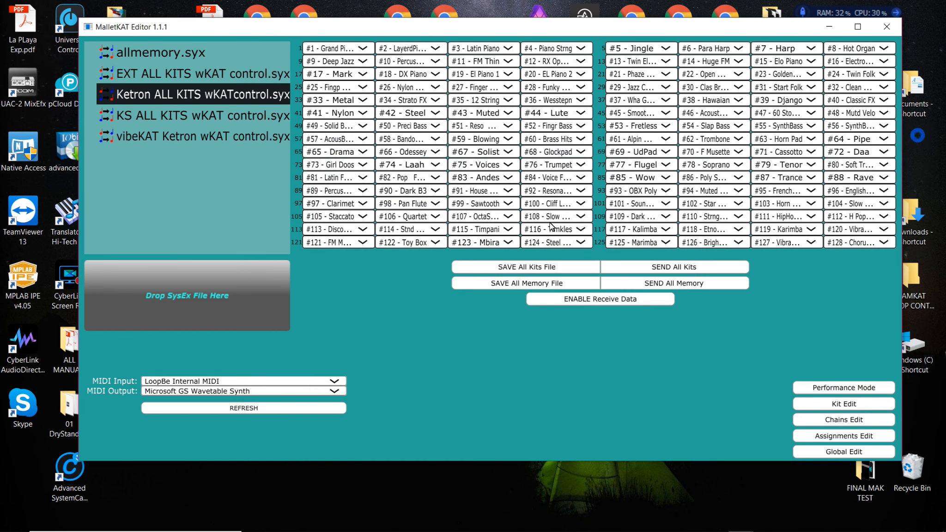